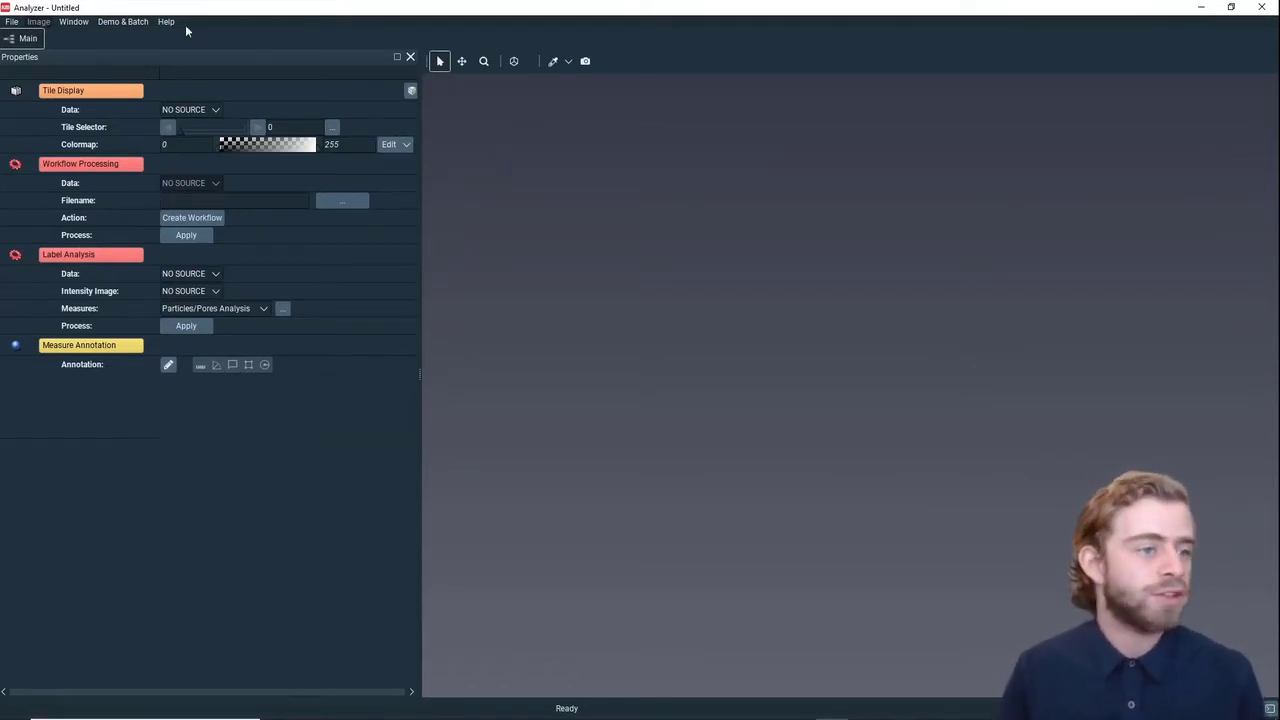
Open the powder_10micron image from the tutorials/a2d/powder folder via File > Open Data.
left_click(11, 20)
left_click(30, 32)
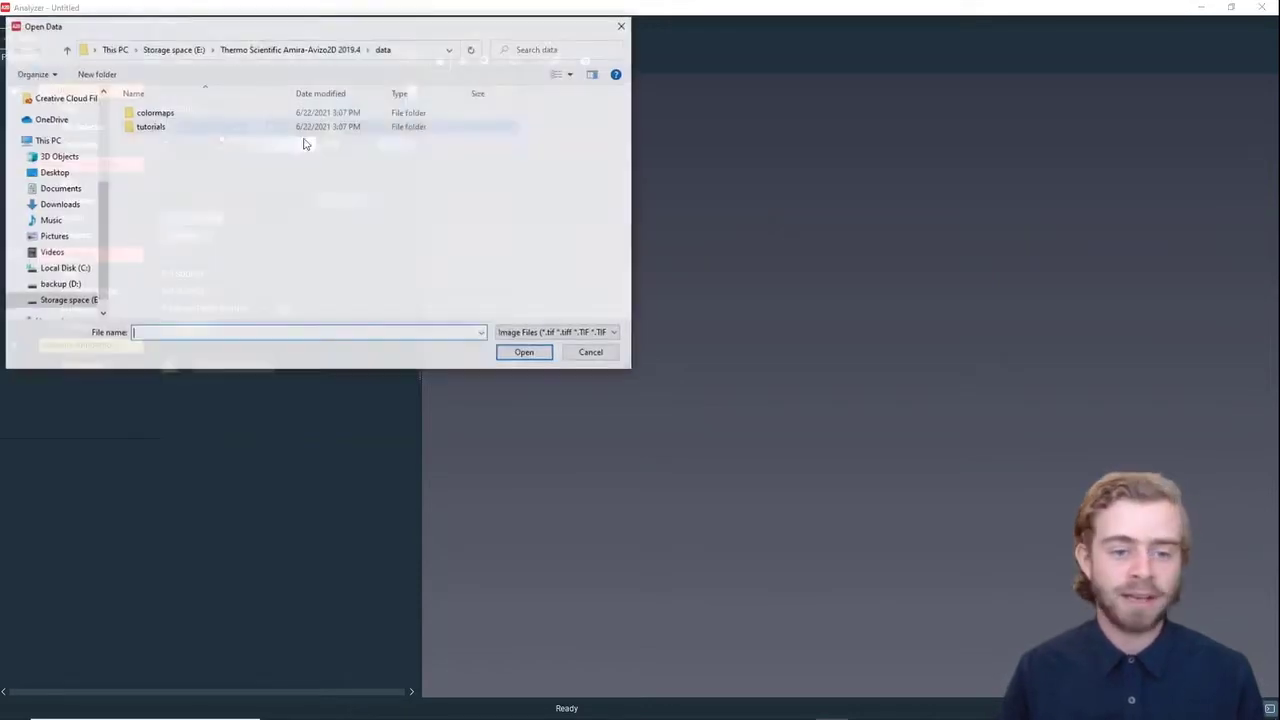
double_click(229, 128)
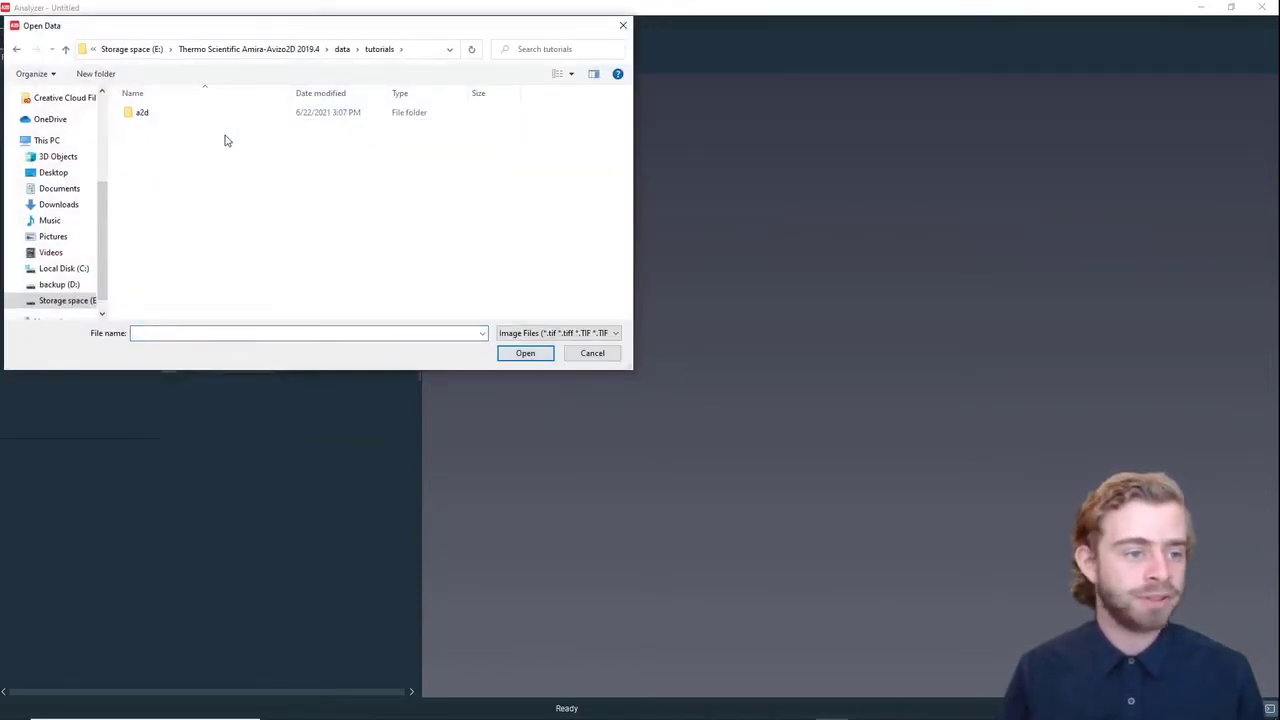
double_click(223, 112)
double_click(200, 140)
left_click(154, 132)
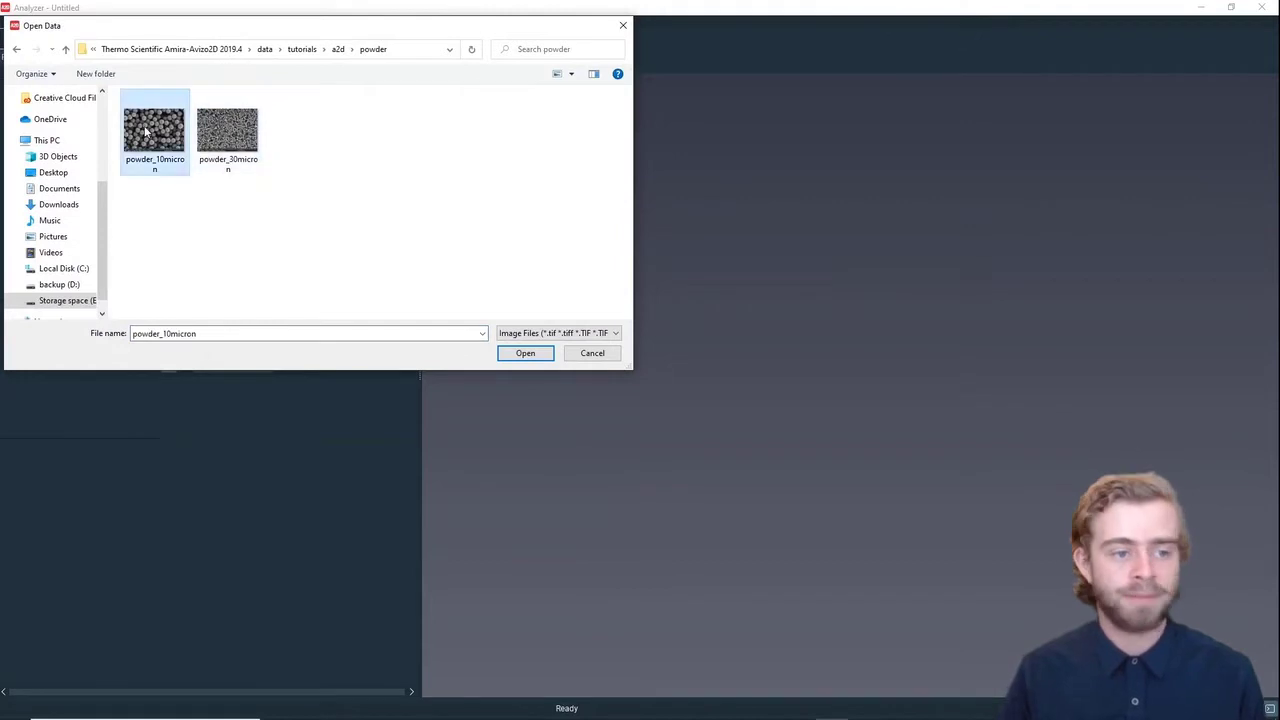
left_click(515, 355)
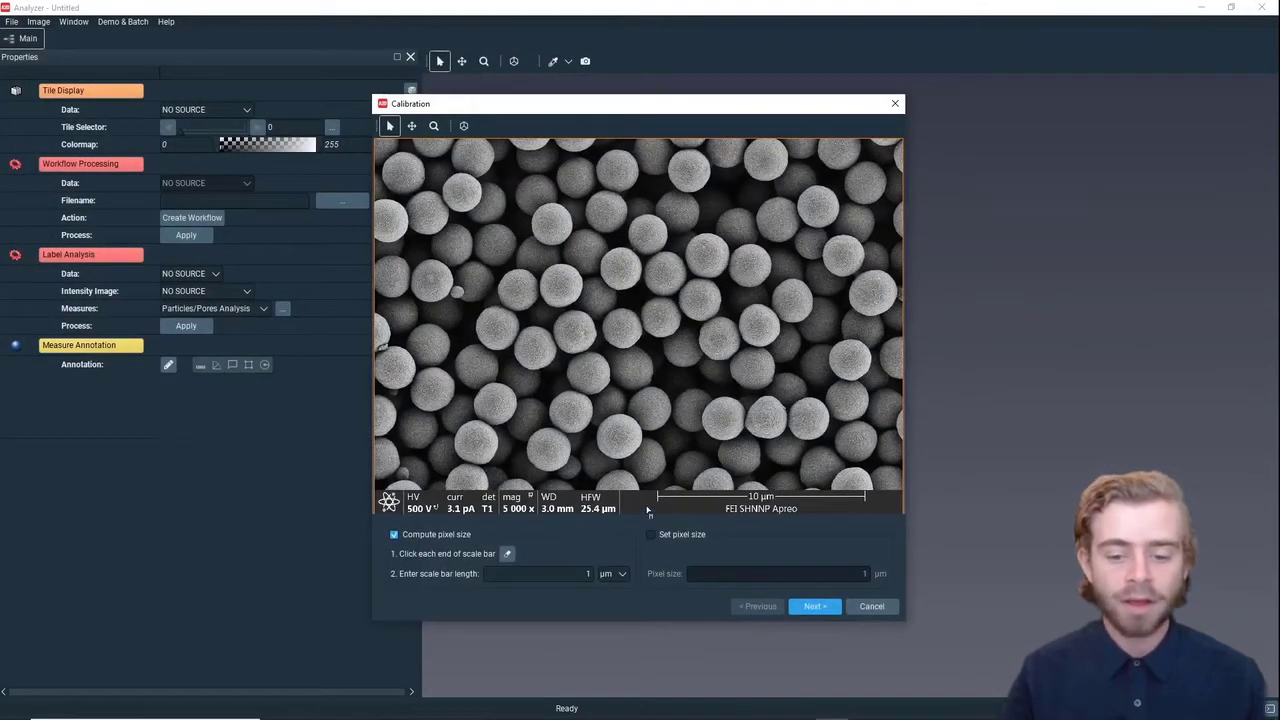
Mark both ends of the scale bar and set its length to 10 µm.
left_click(659, 500)
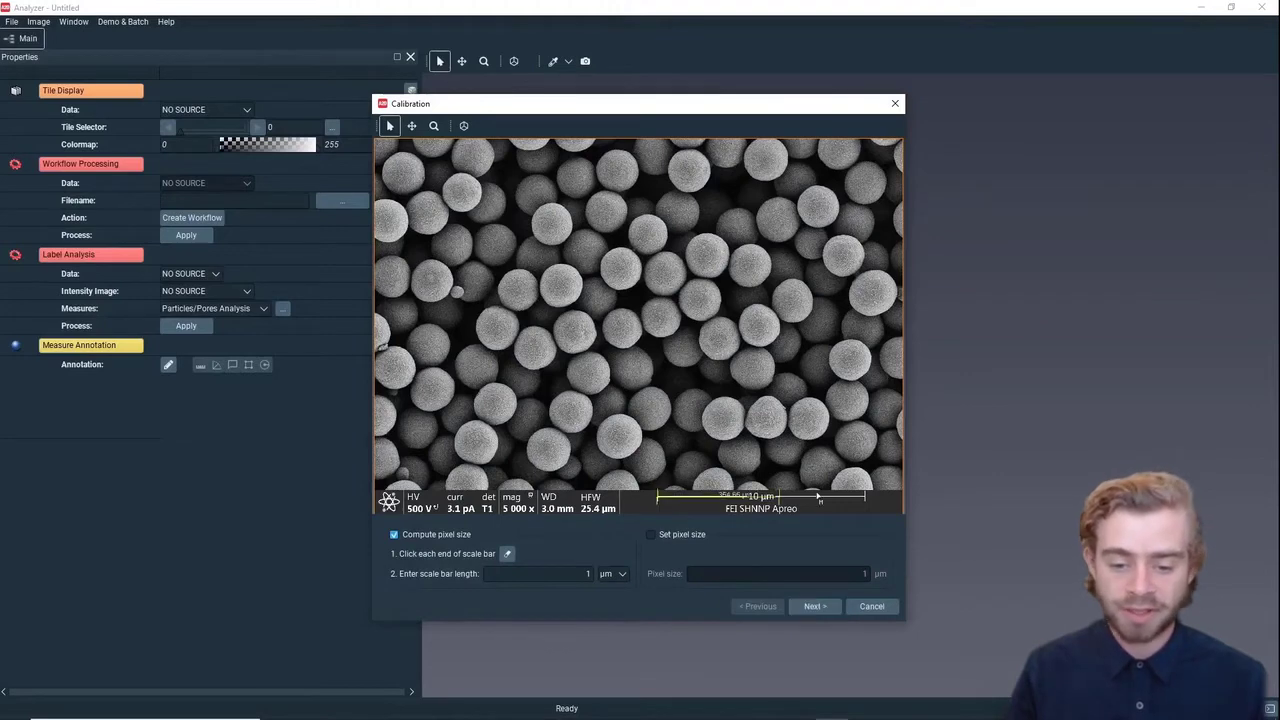
left_click(866, 500)
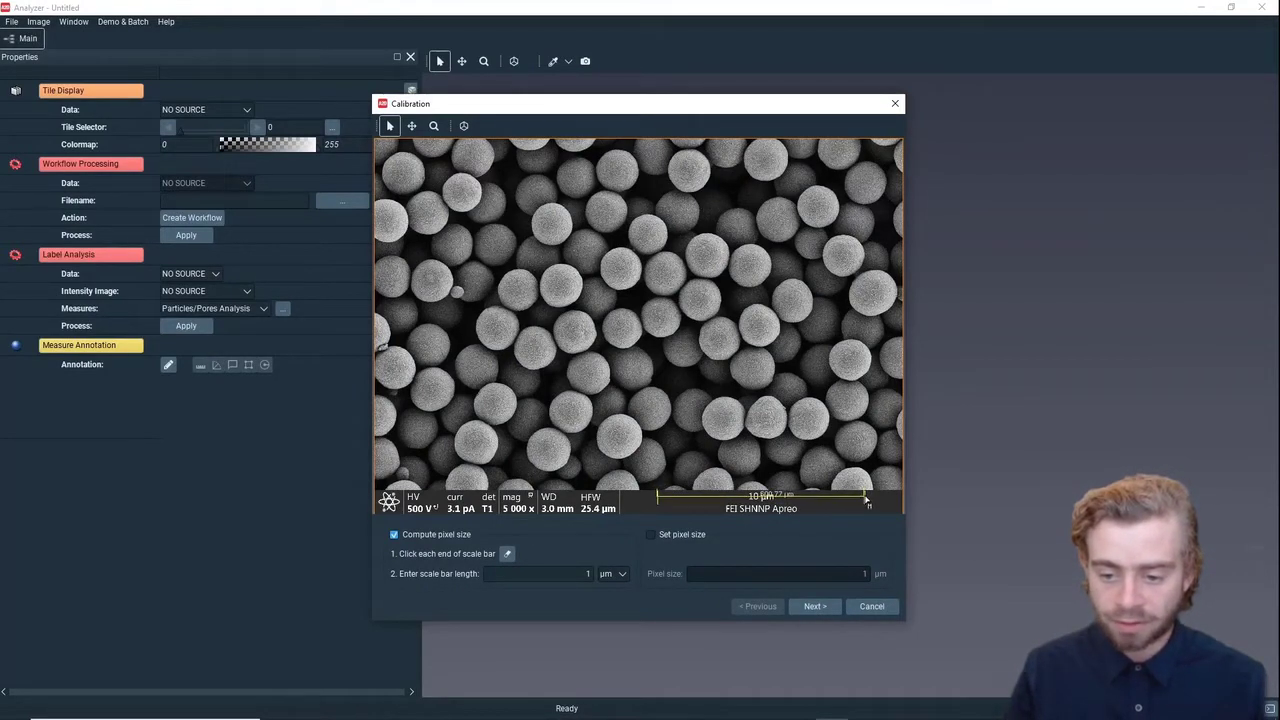
left_click(866, 500)
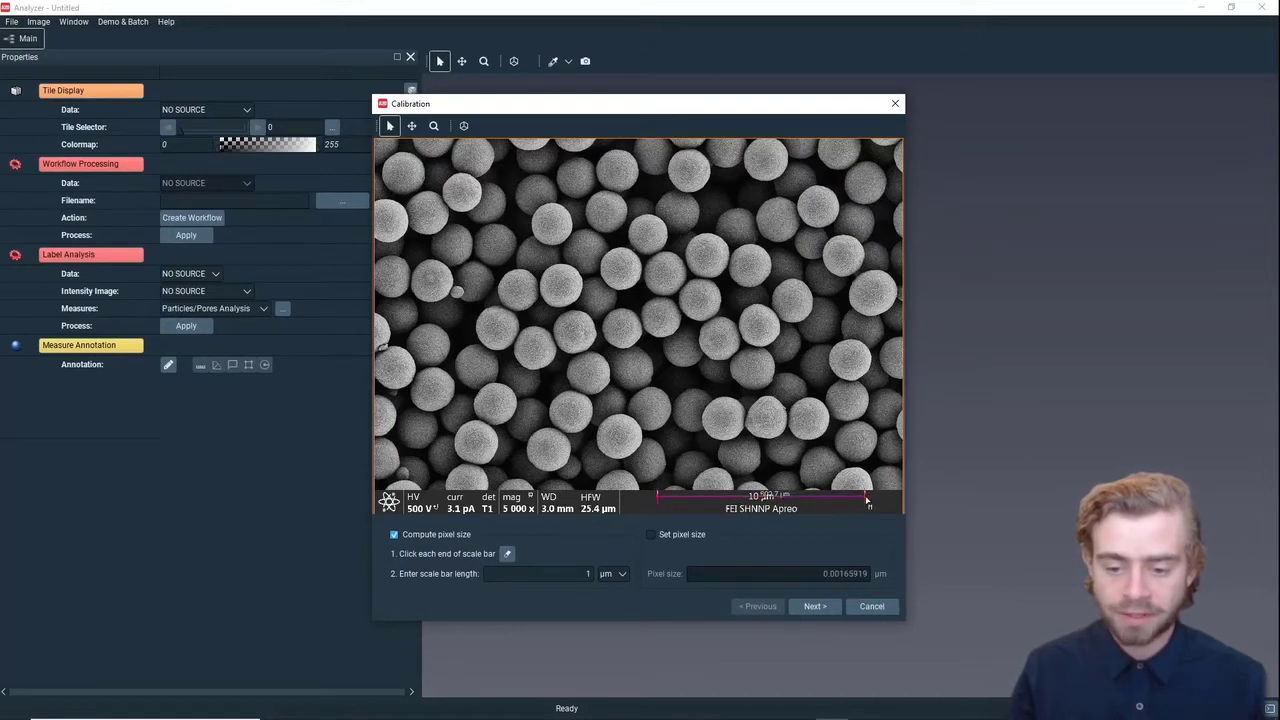
left_click(538, 575)
type("0")
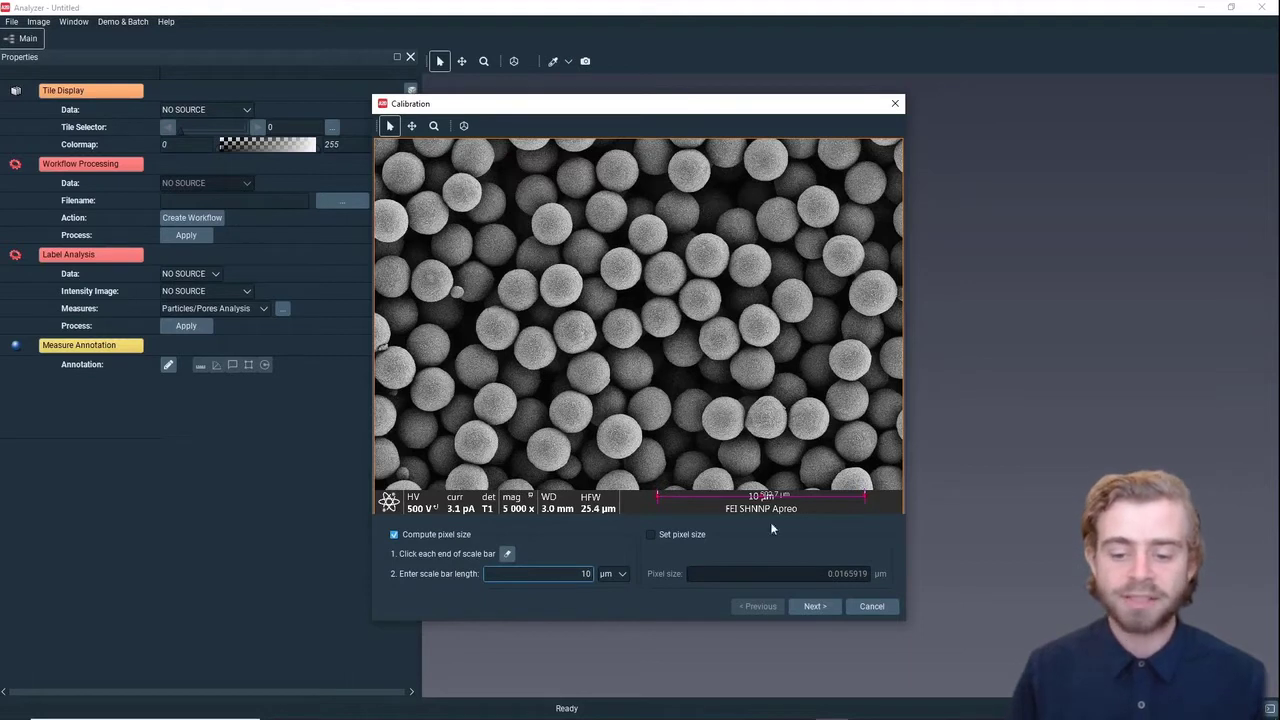
Set the crop height to 70 pixels to remove the bottom info strip.
left_click(816, 606)
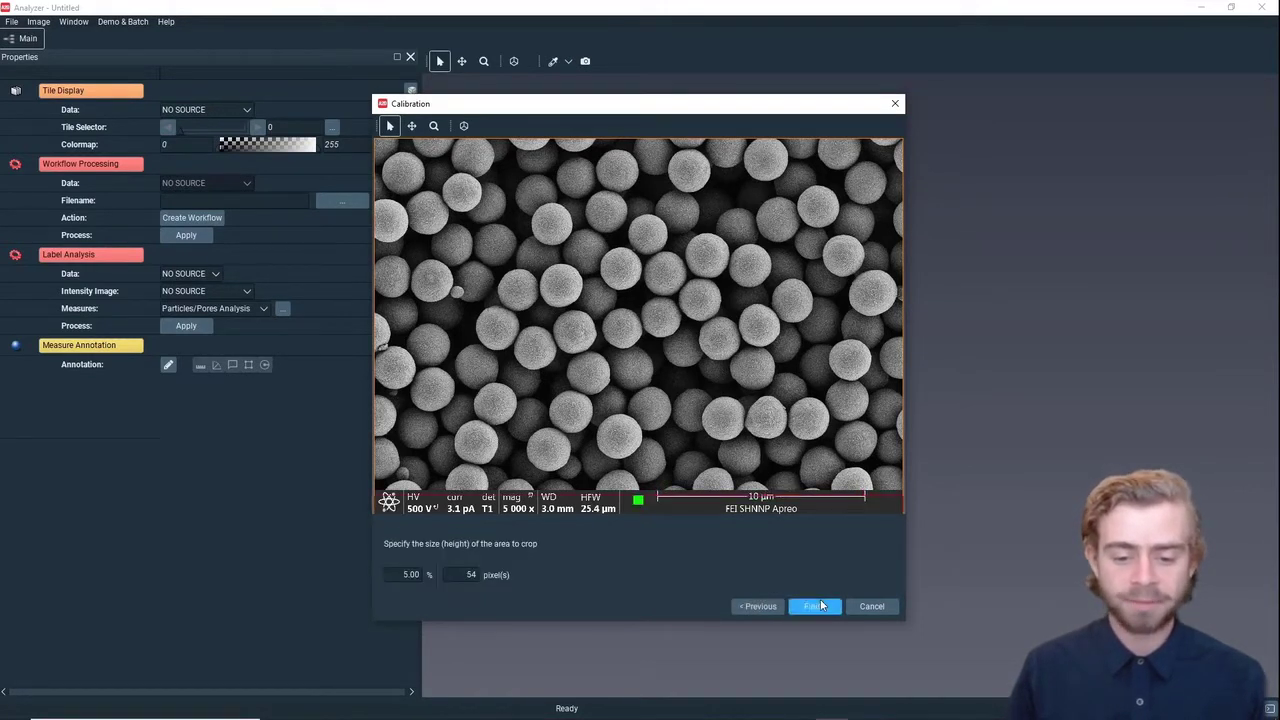
double_click(465, 574)
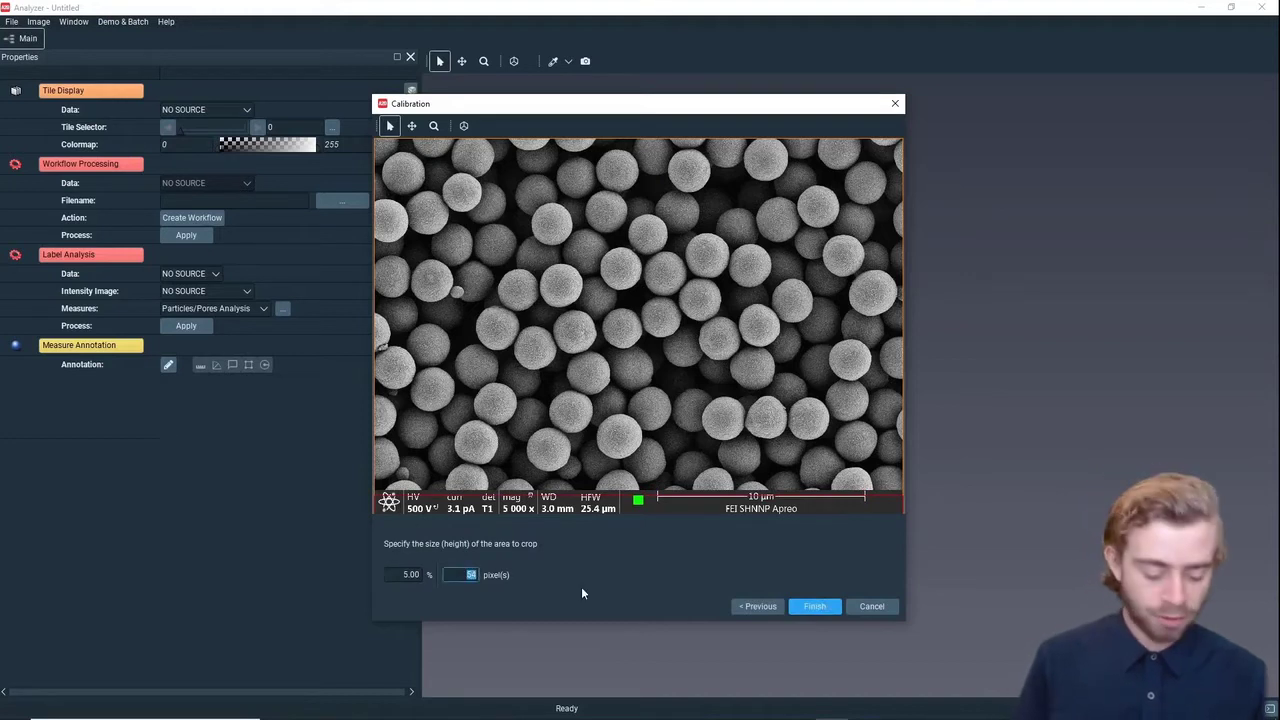
type("70")
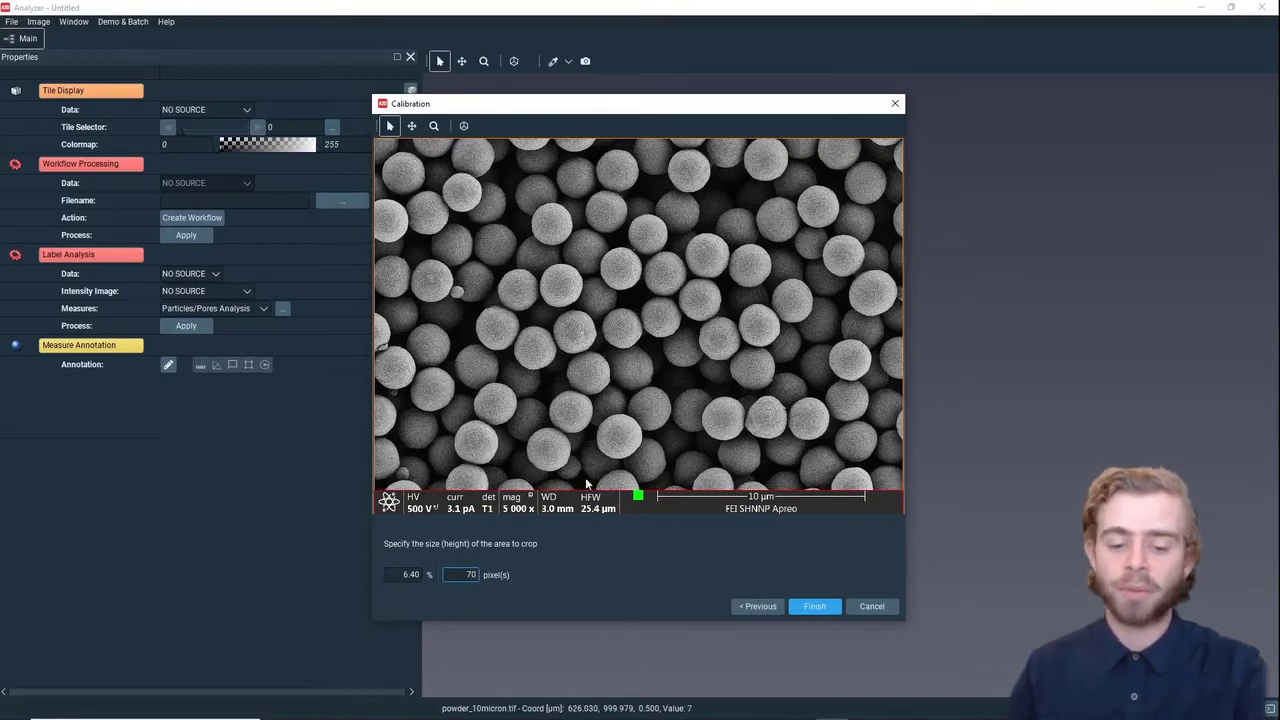
Finish calibration to load the cropped powder image, then create a new workflow on it.
left_click(815, 606)
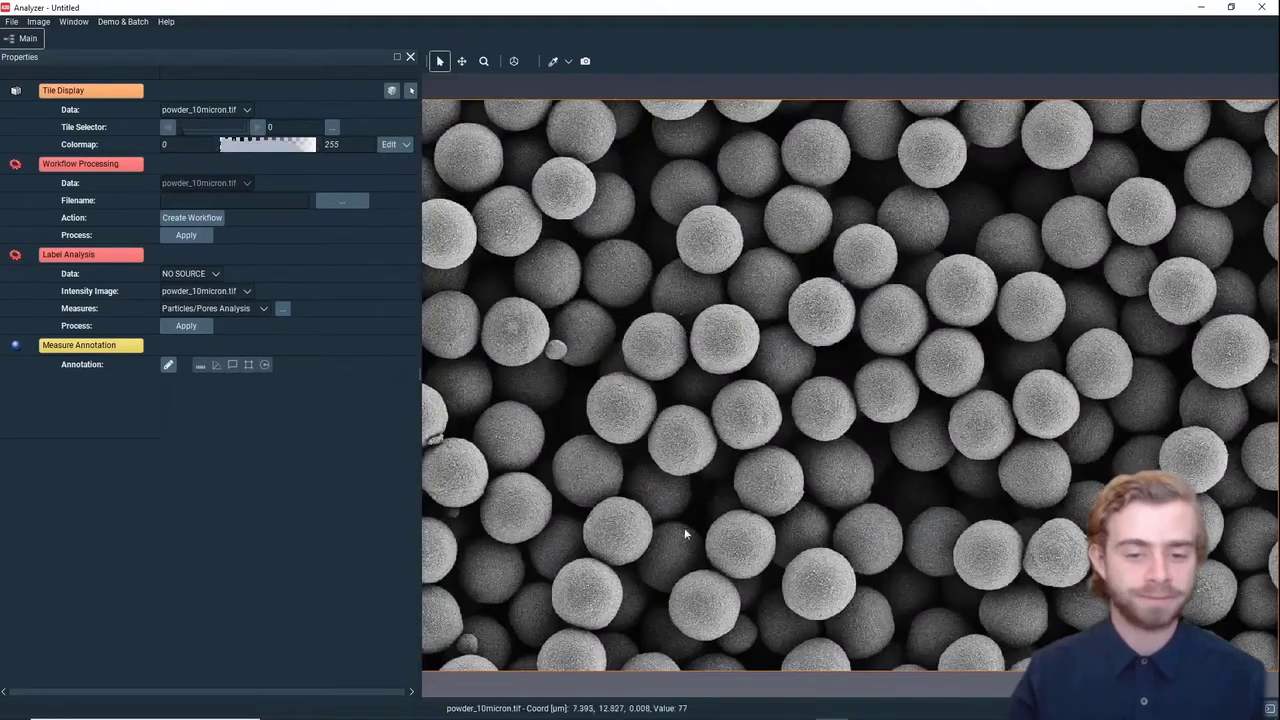
scroll(700, 512, "down", 2)
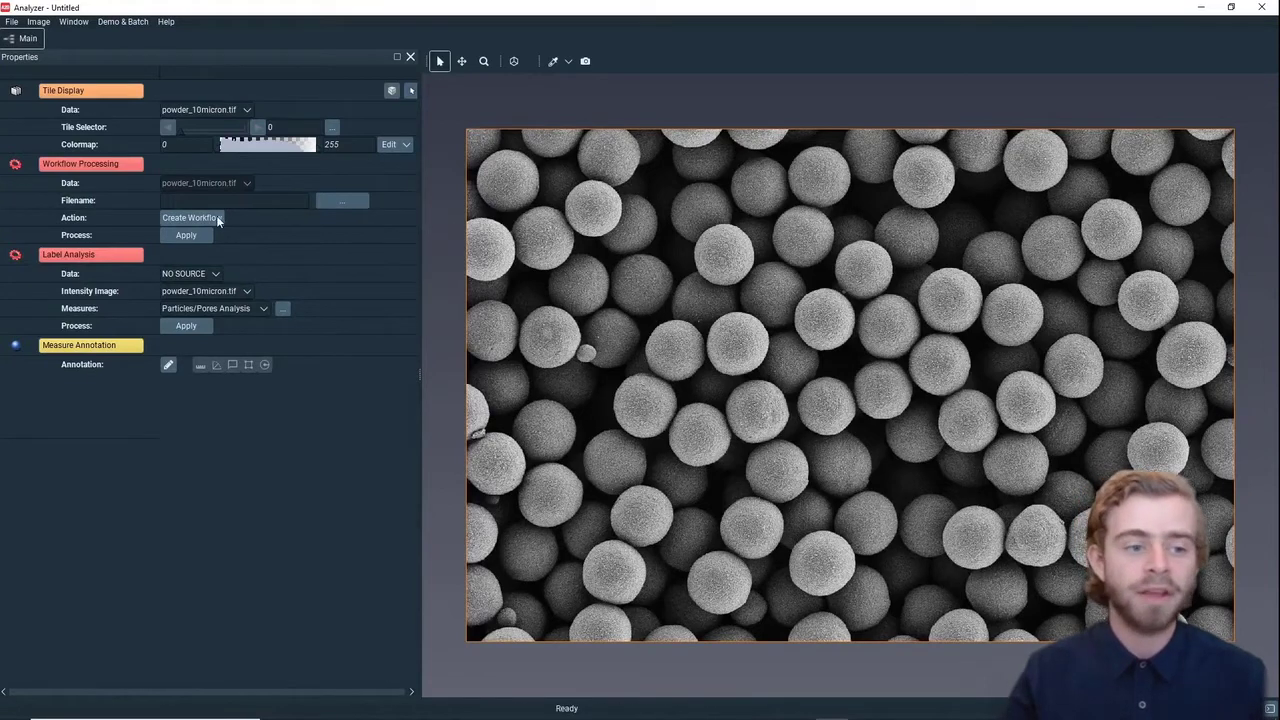
left_click(190, 217)
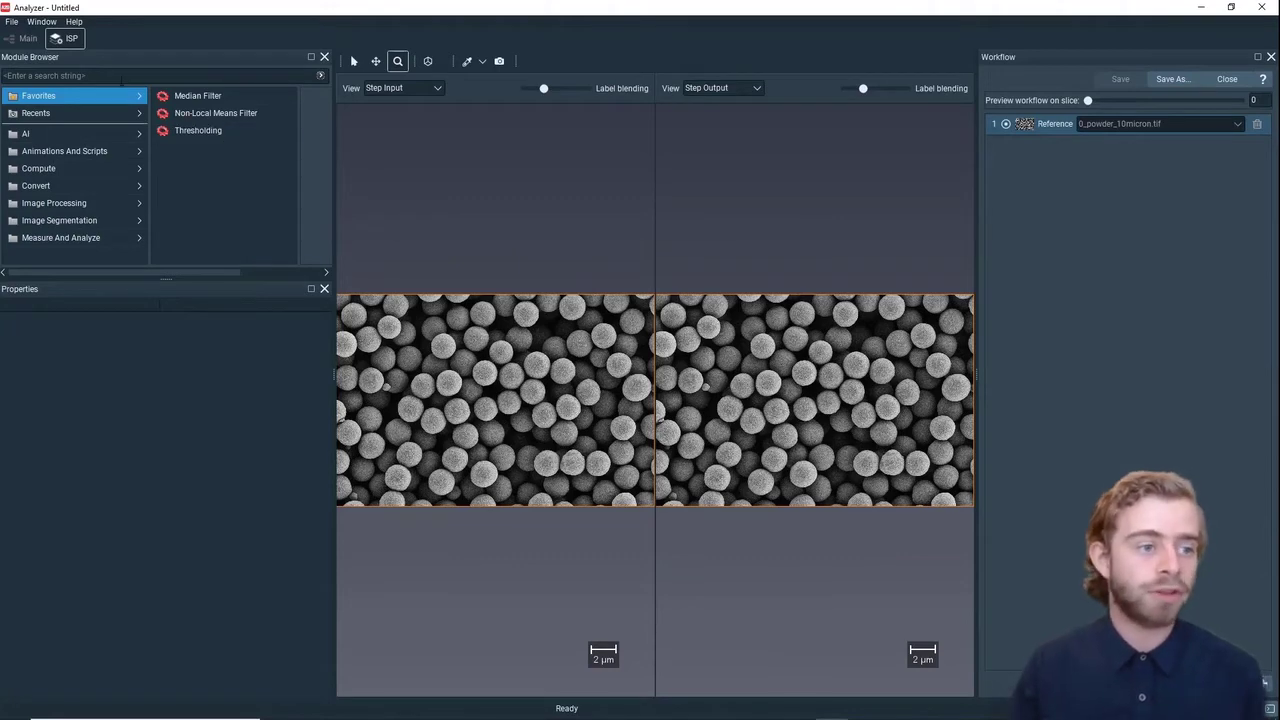
Add a Gaussian Filter step to the workflow by searching 'gaus'.
left_click(120, 77)
type("gaus")
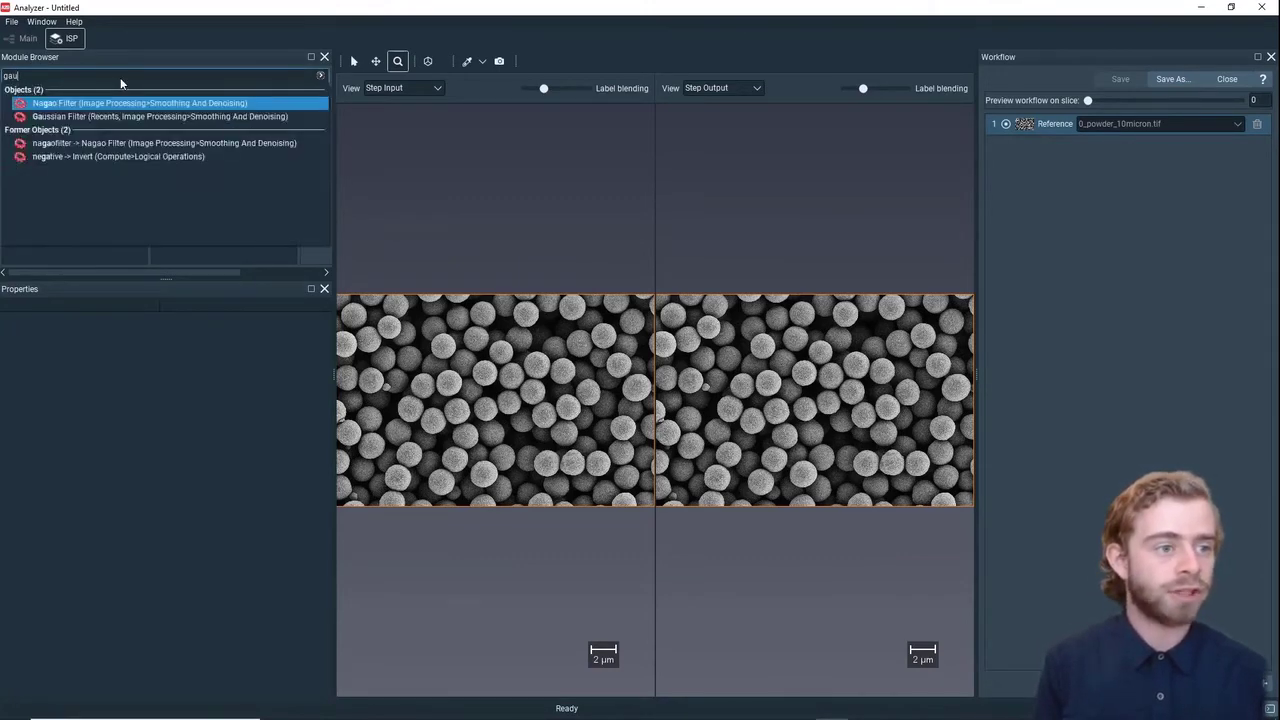
key("Return")
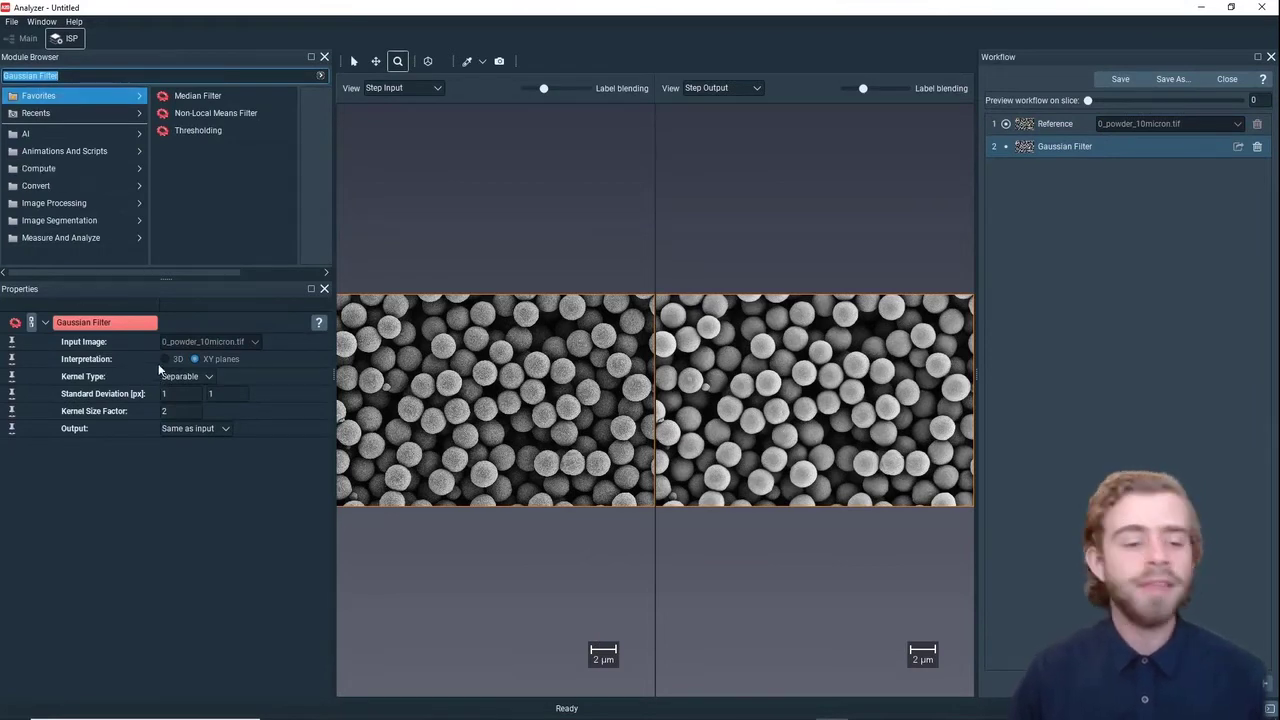
Set the Gaussian kernel type to Recursive with standard deviation 3 and 3.
left_click(184, 376)
left_click(170, 408)
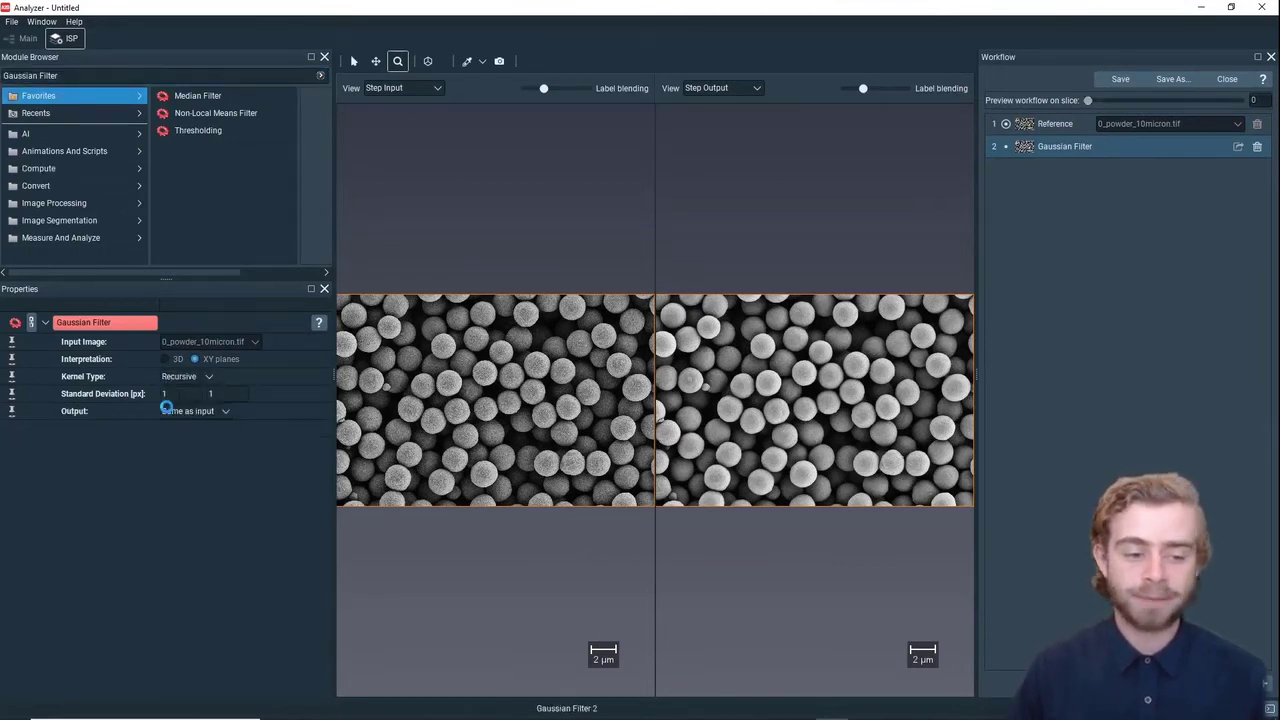
key("Tab")
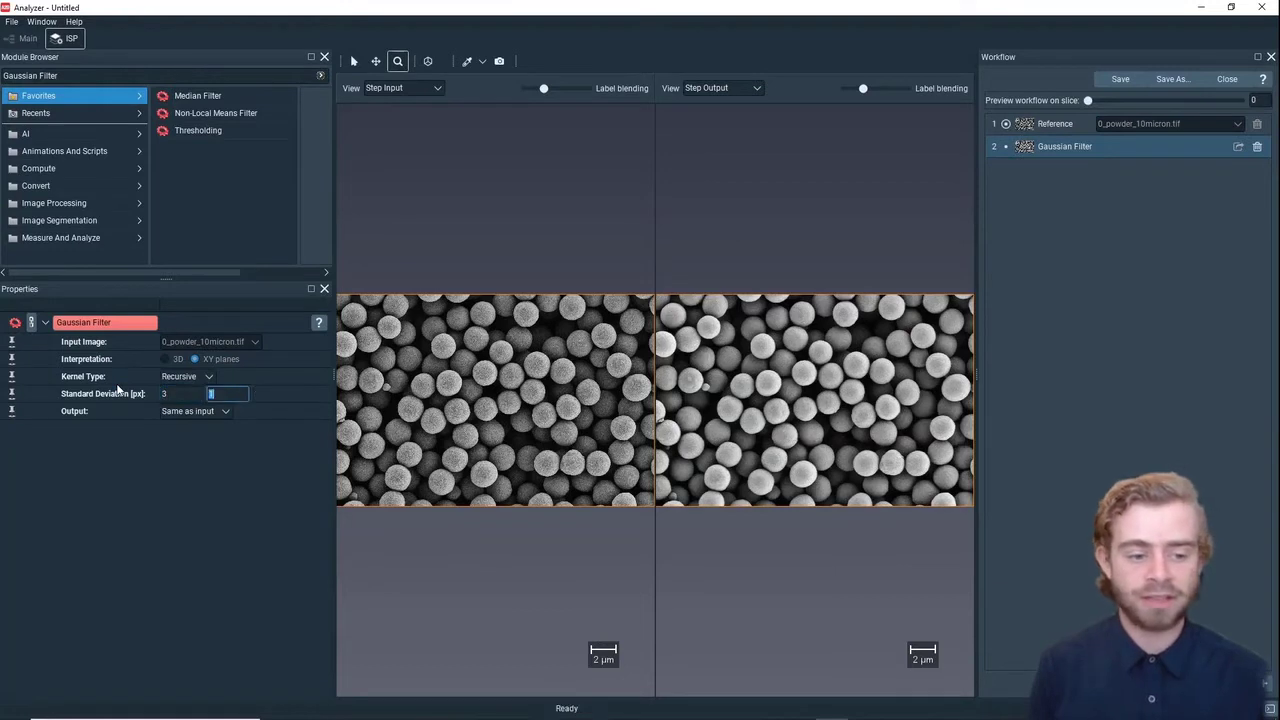
type("3")
left_click(284, 412)
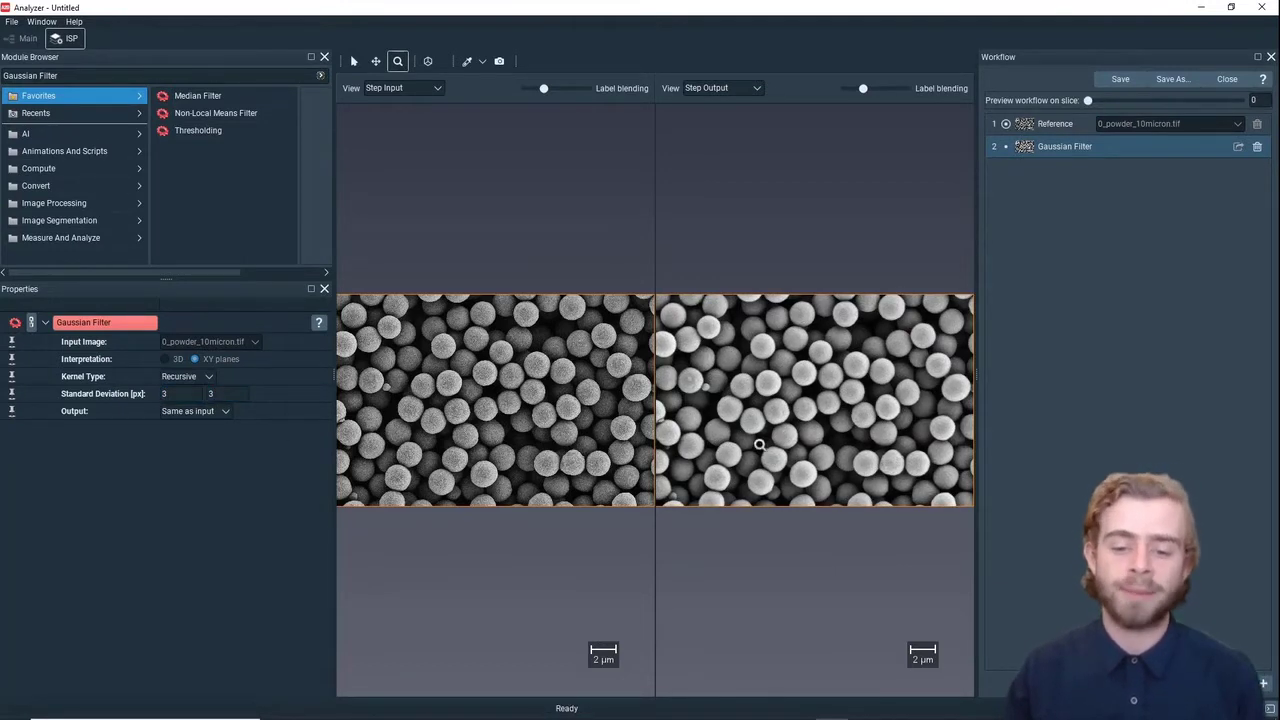
scroll(590, 375, "up", 5)
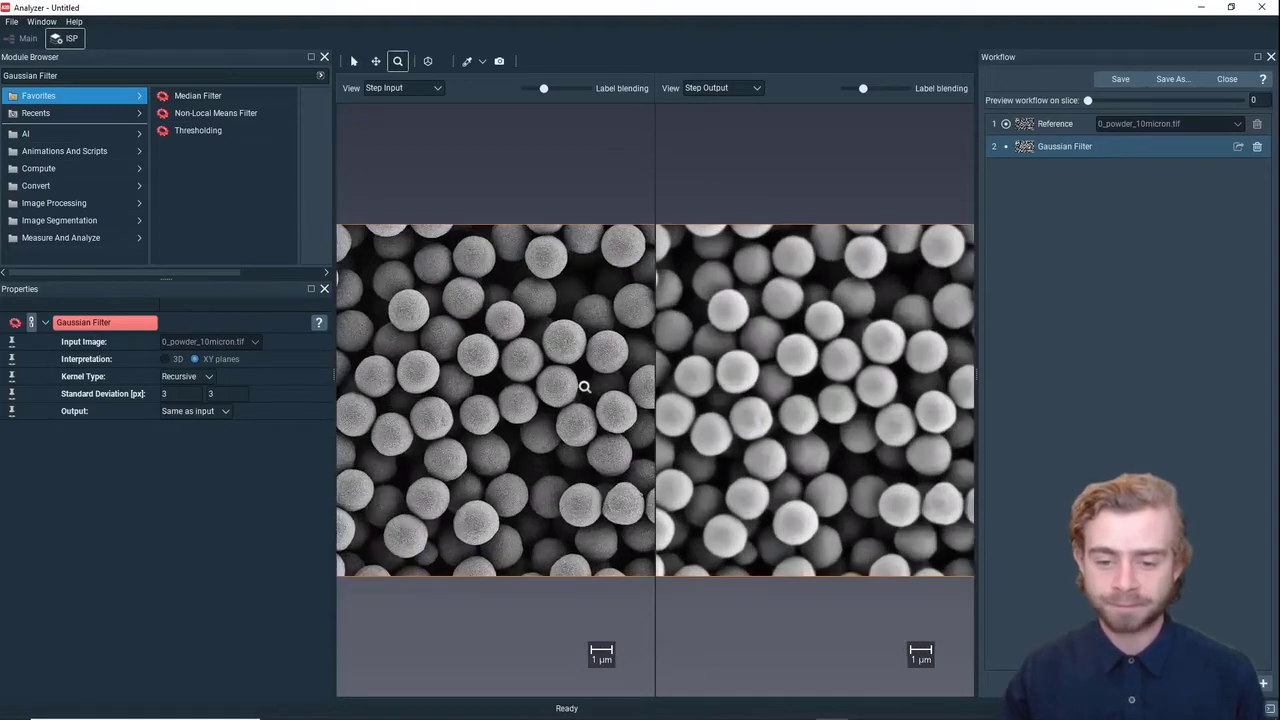
scroll(584, 386, "up", 1)
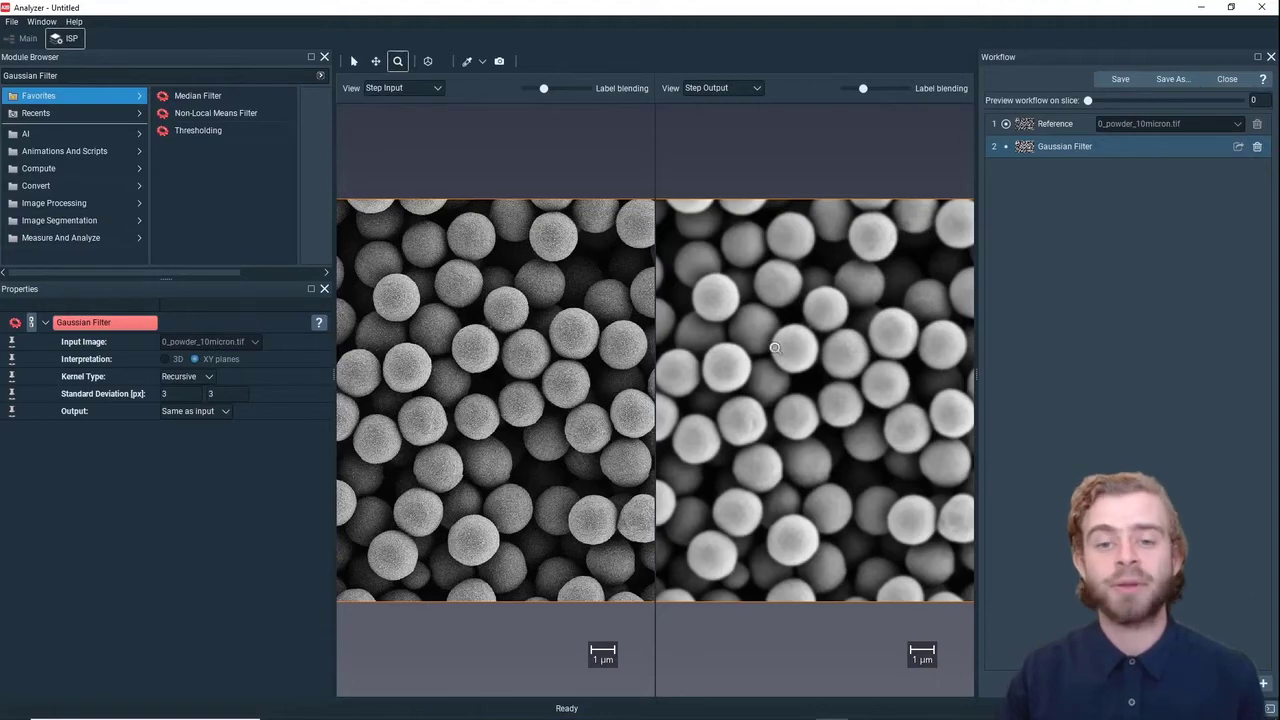
scroll(707, 316, "down", 2)
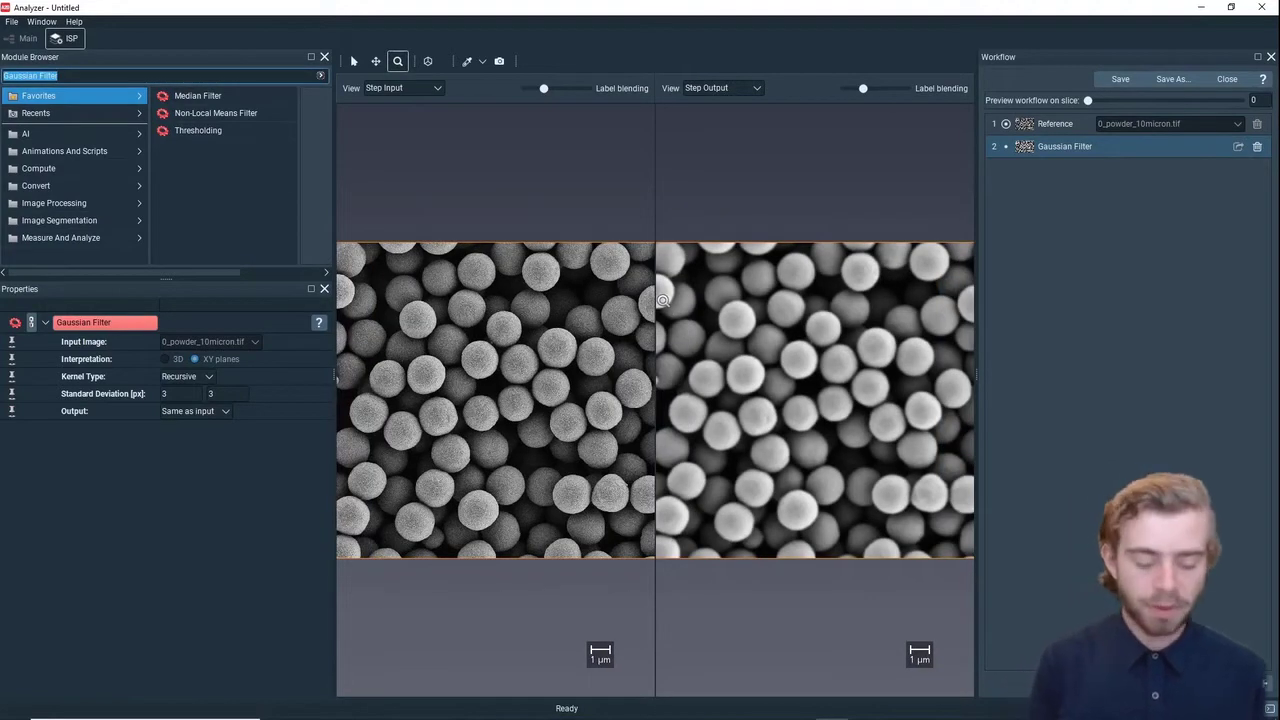
Add Hysteresis Thresholding with low threshold 20 and high threshold 50.
type("hyst")
key("Return")
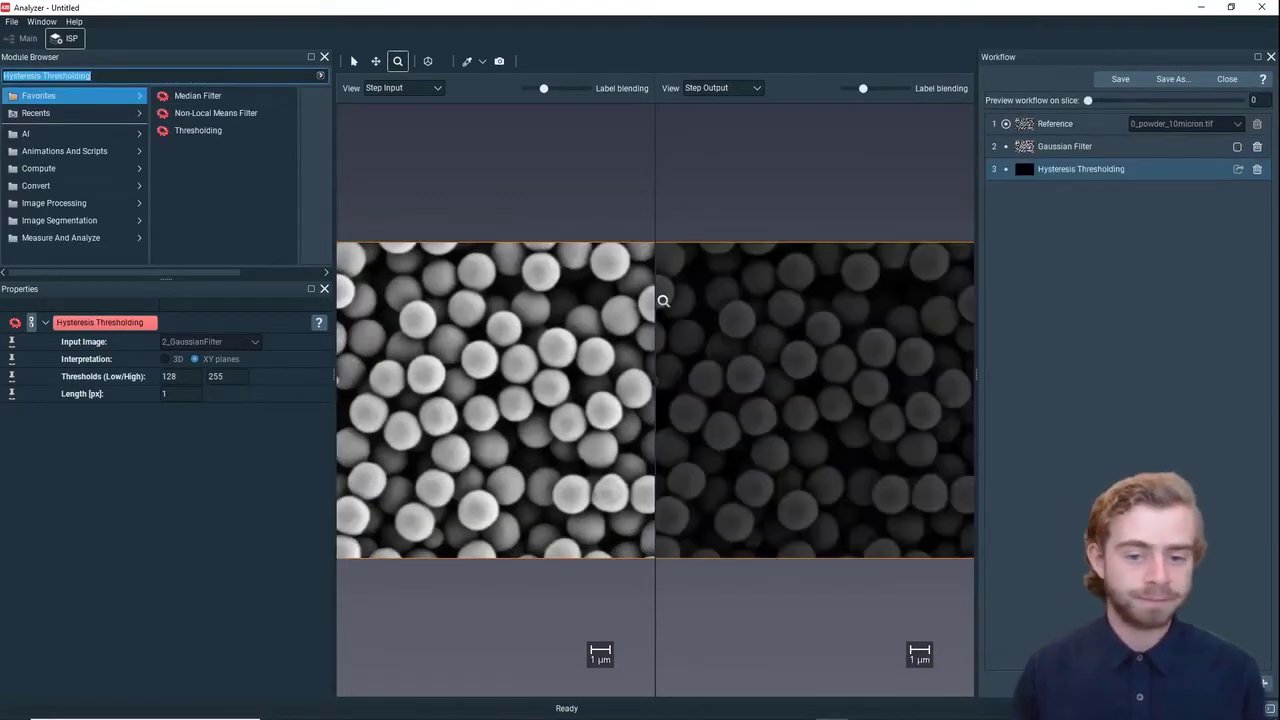
double_click(168, 376)
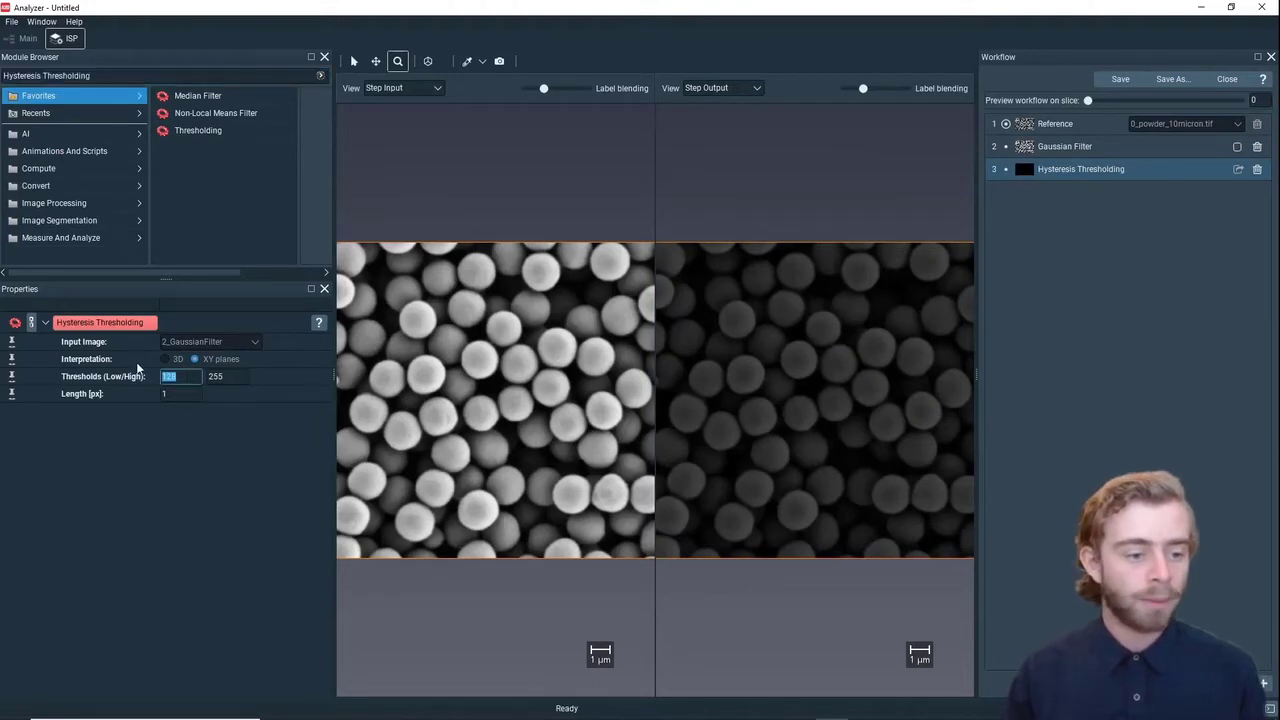
key("Tab")
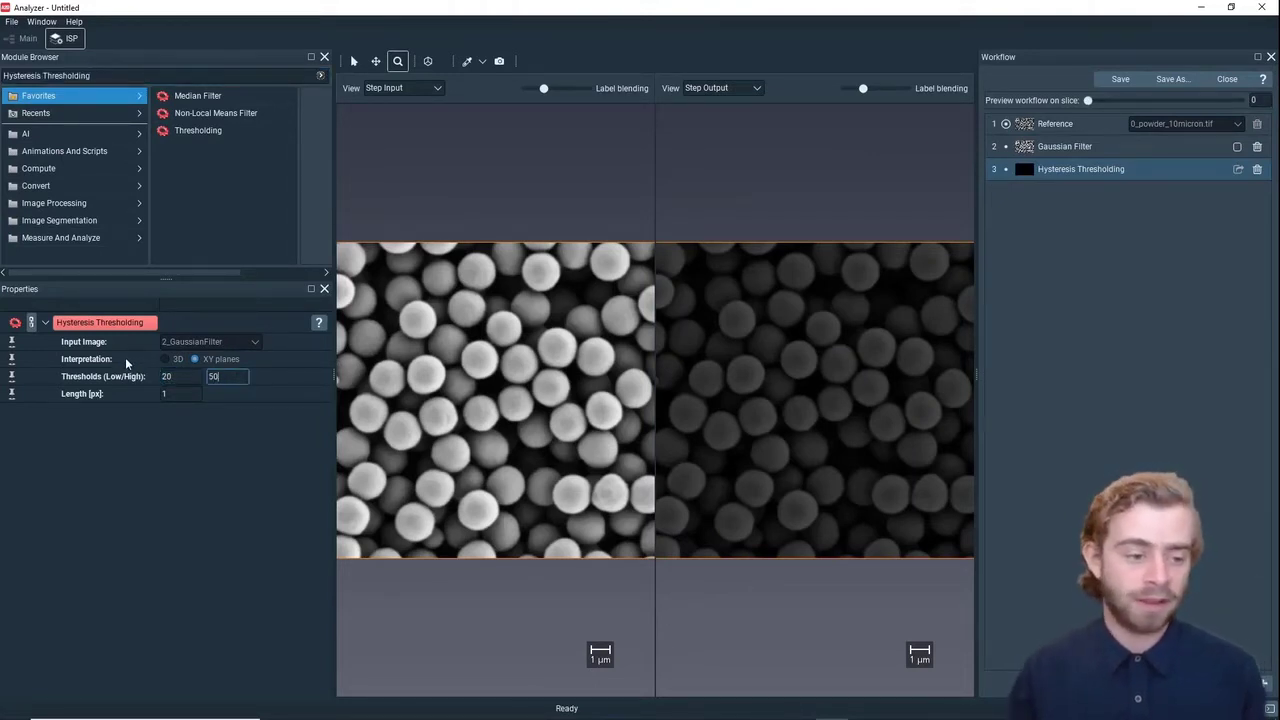
key("Return")
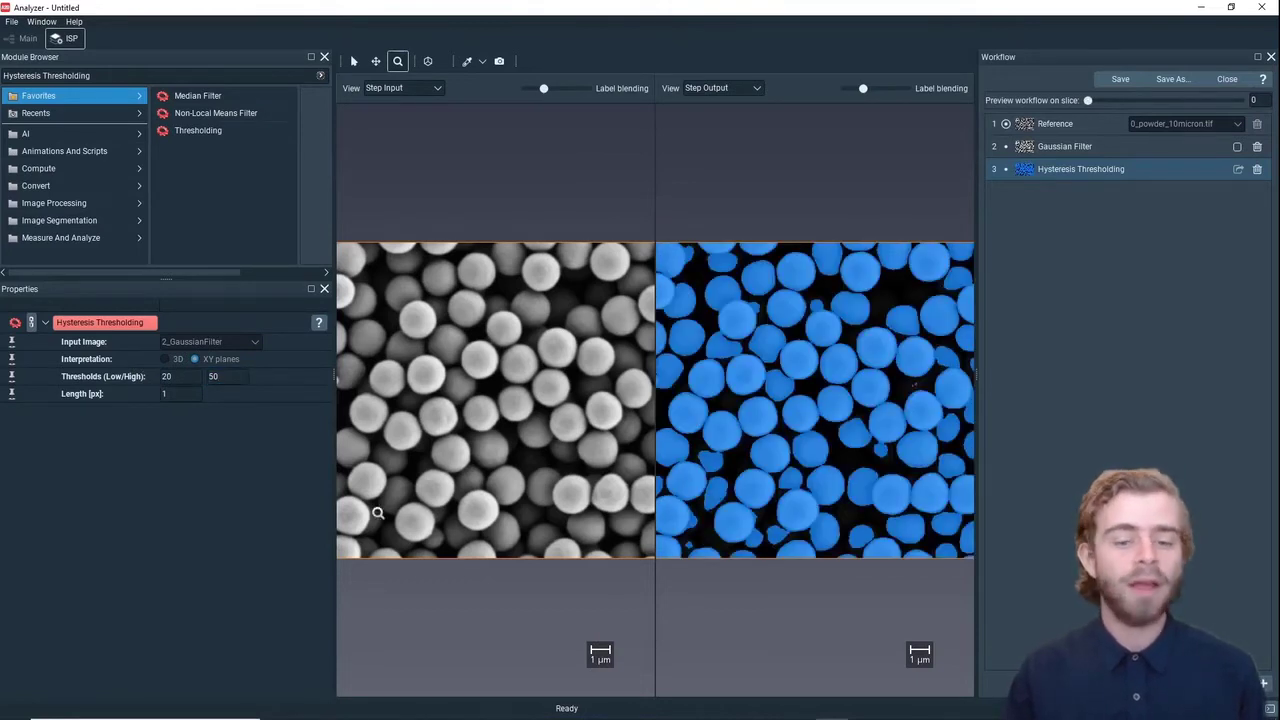
scroll(775, 450, "down", 3)
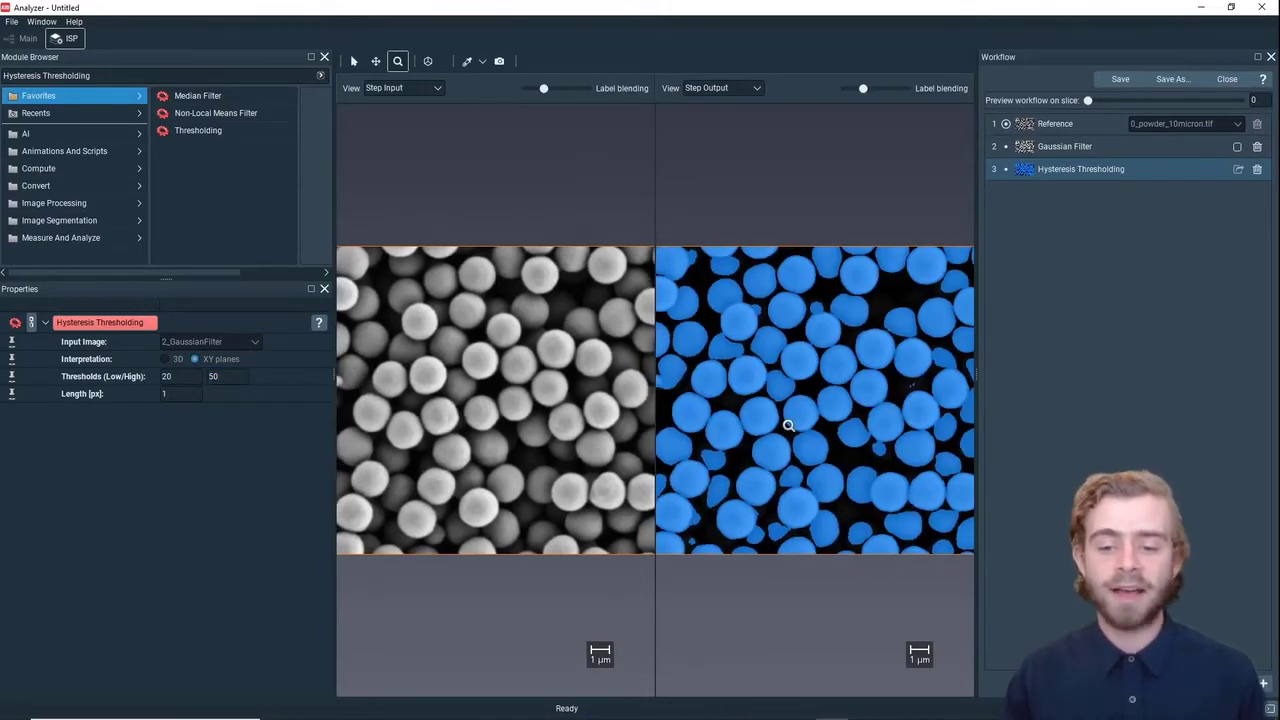
scroll(788, 429, "down", 2)
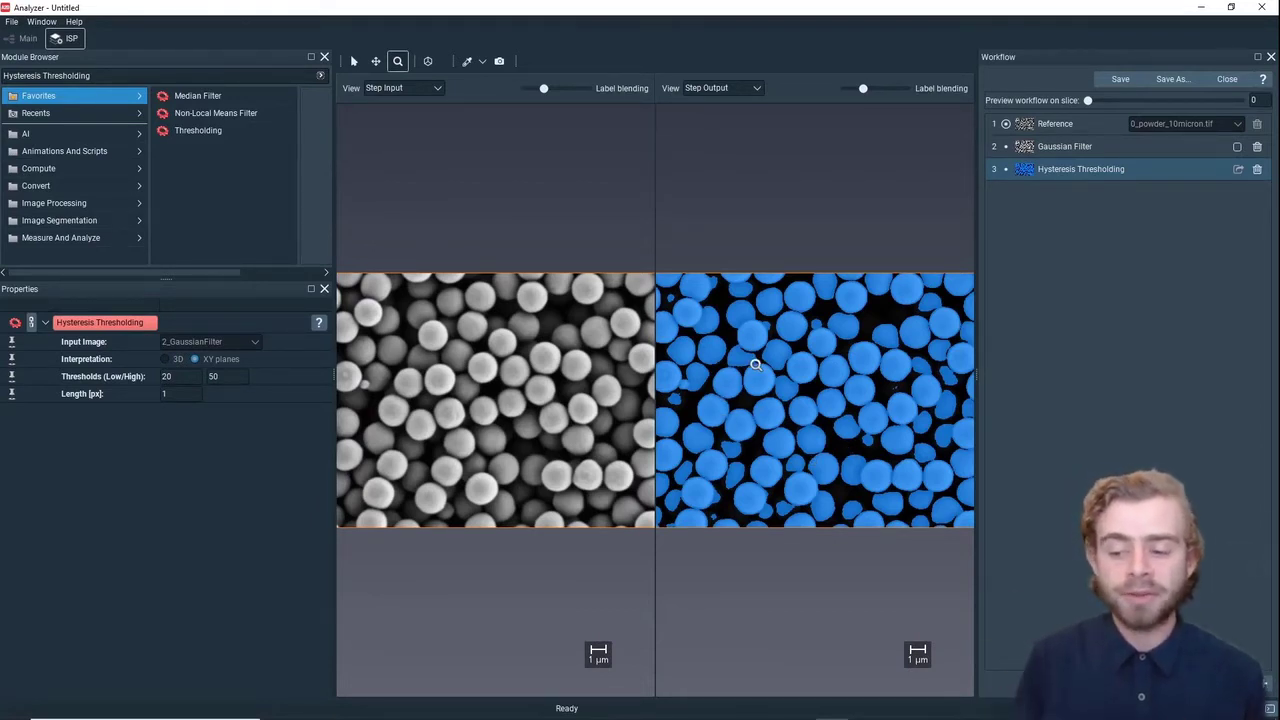
Add a Reference Change step with 2_GaussianFilter as its source.
left_click(1167, 229)
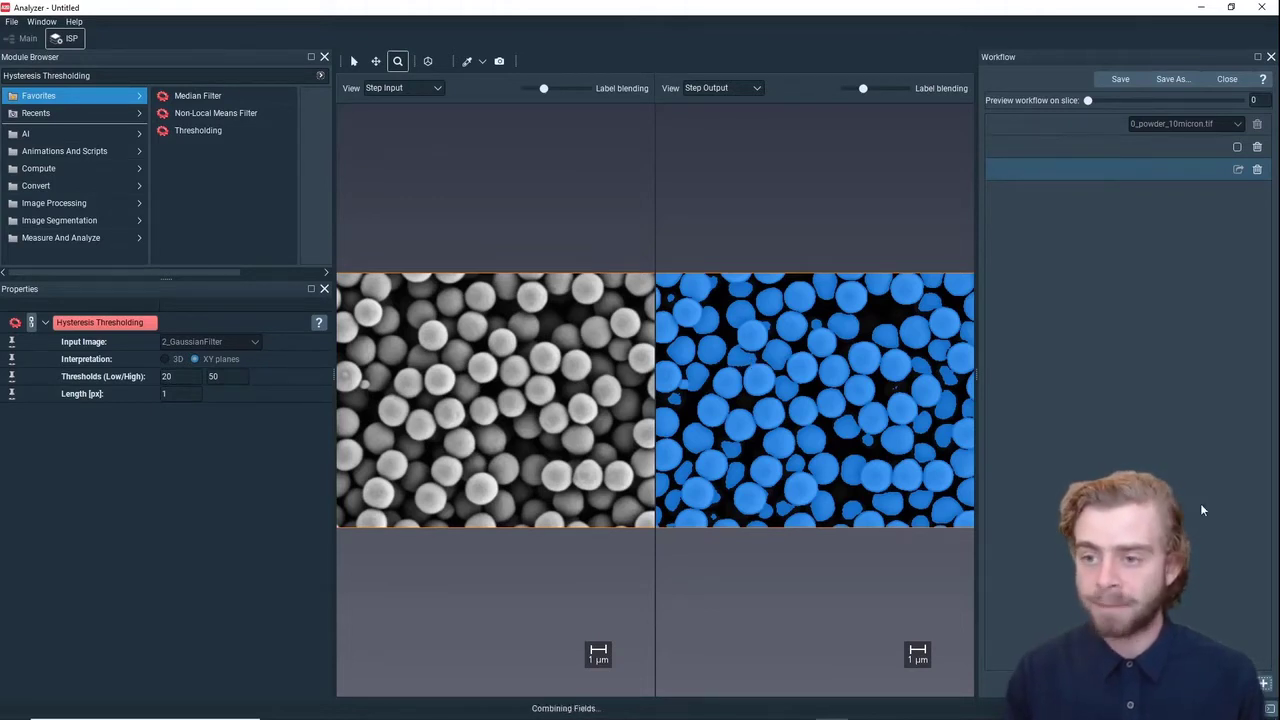
left_click(1170, 190)
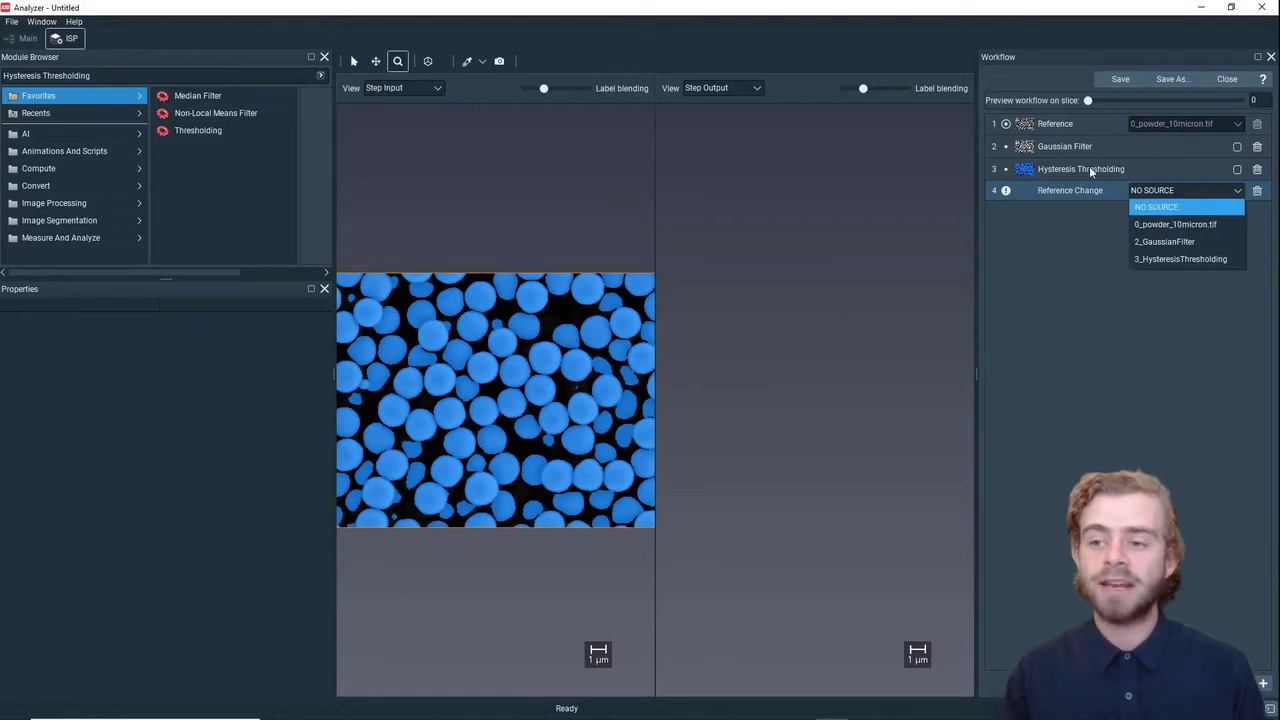
left_click(1160, 242)
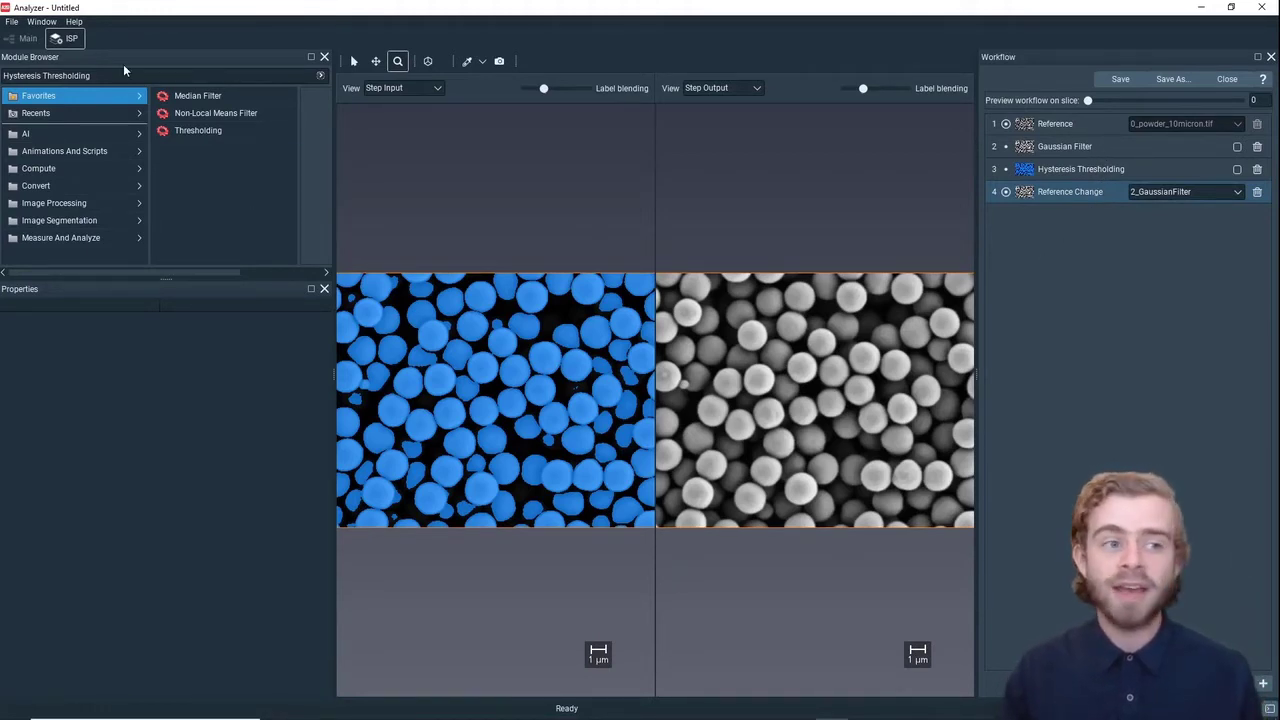
Add a Structure Enhancement Filter step to the workflow.
triple_click(50, 75)
type("stu")
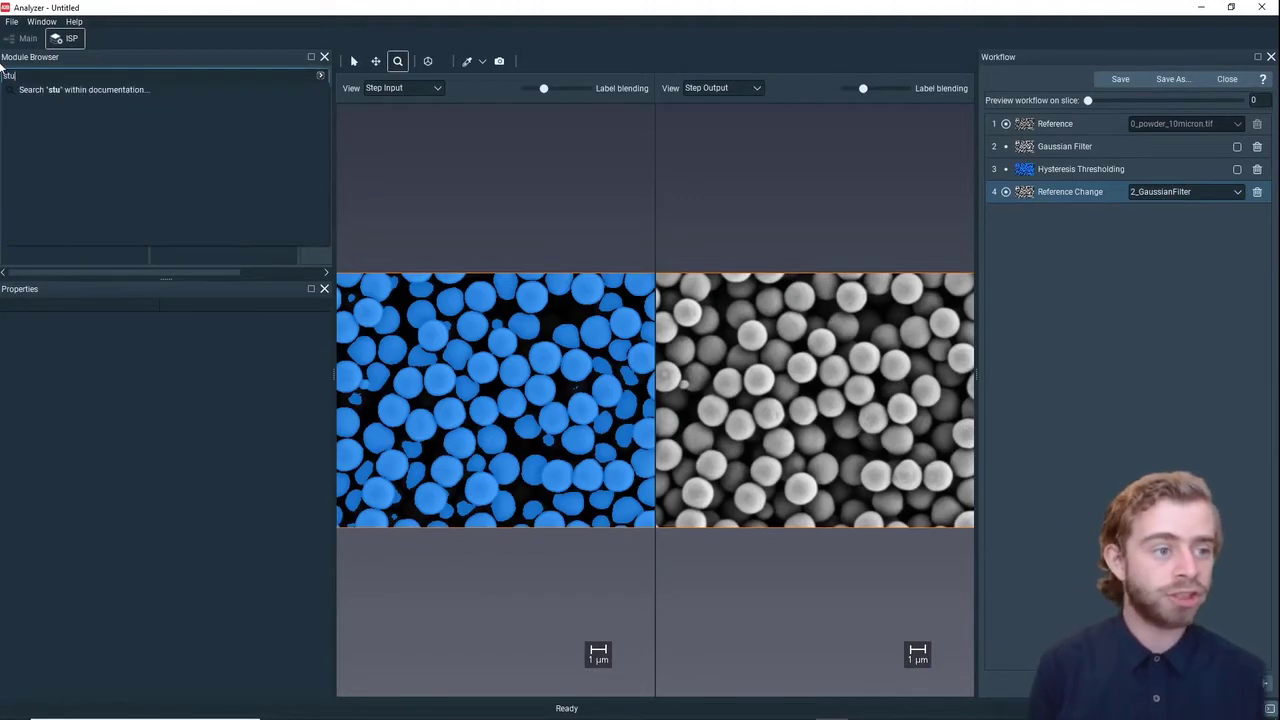
type("rc")
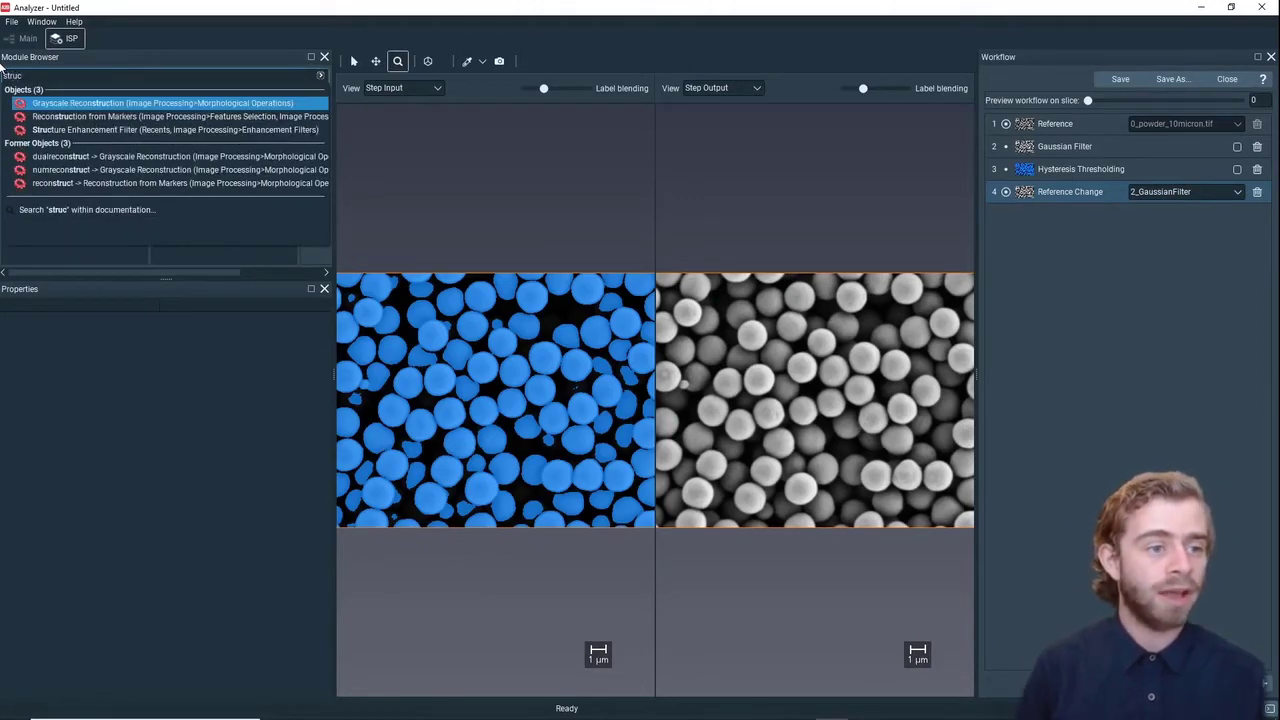
key("Down")
key("Down")
key("Return")
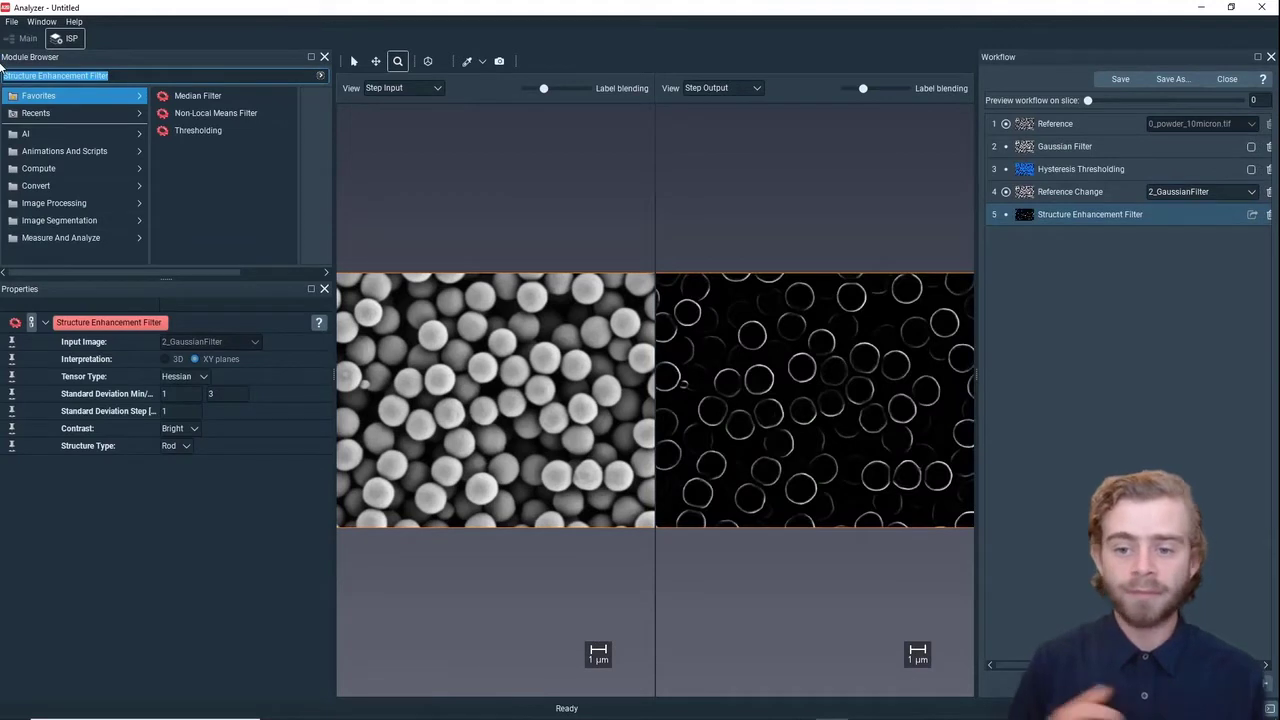
Set the filter's maximum standard deviation to 1 and its contrast to Dark.
double_click(212, 393)
type("1")
key("Return")
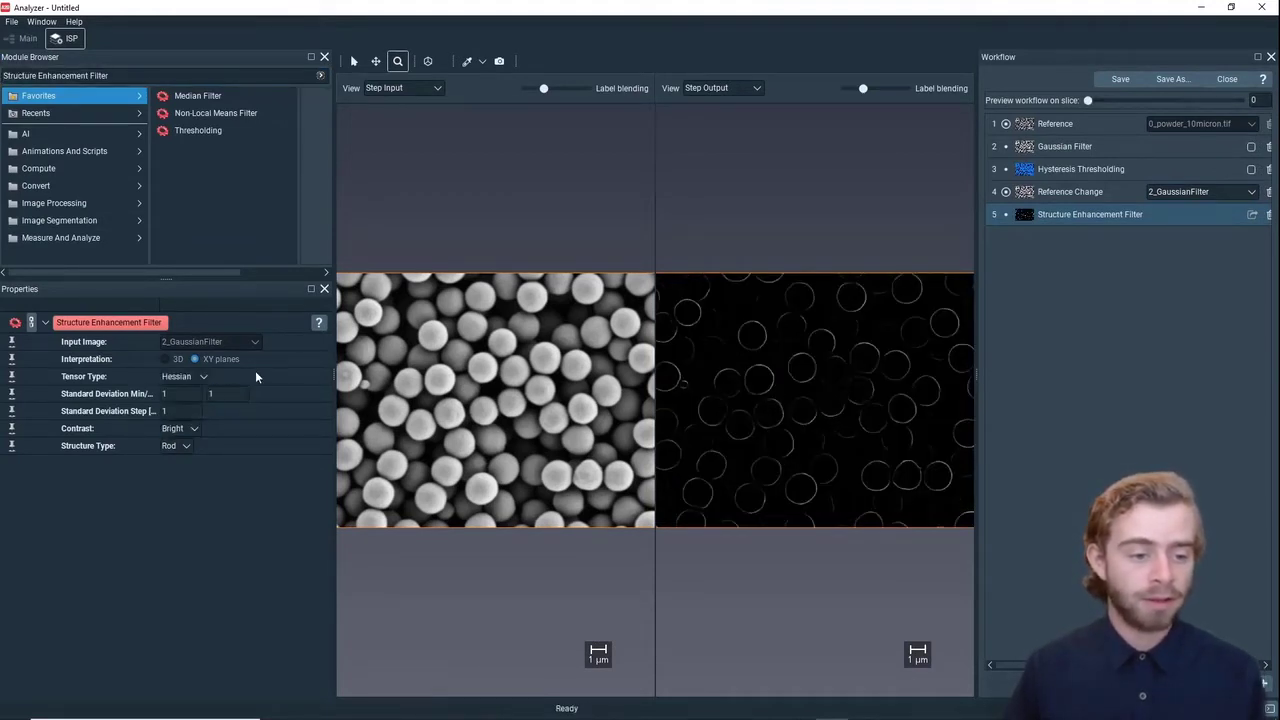
left_click(184, 428)
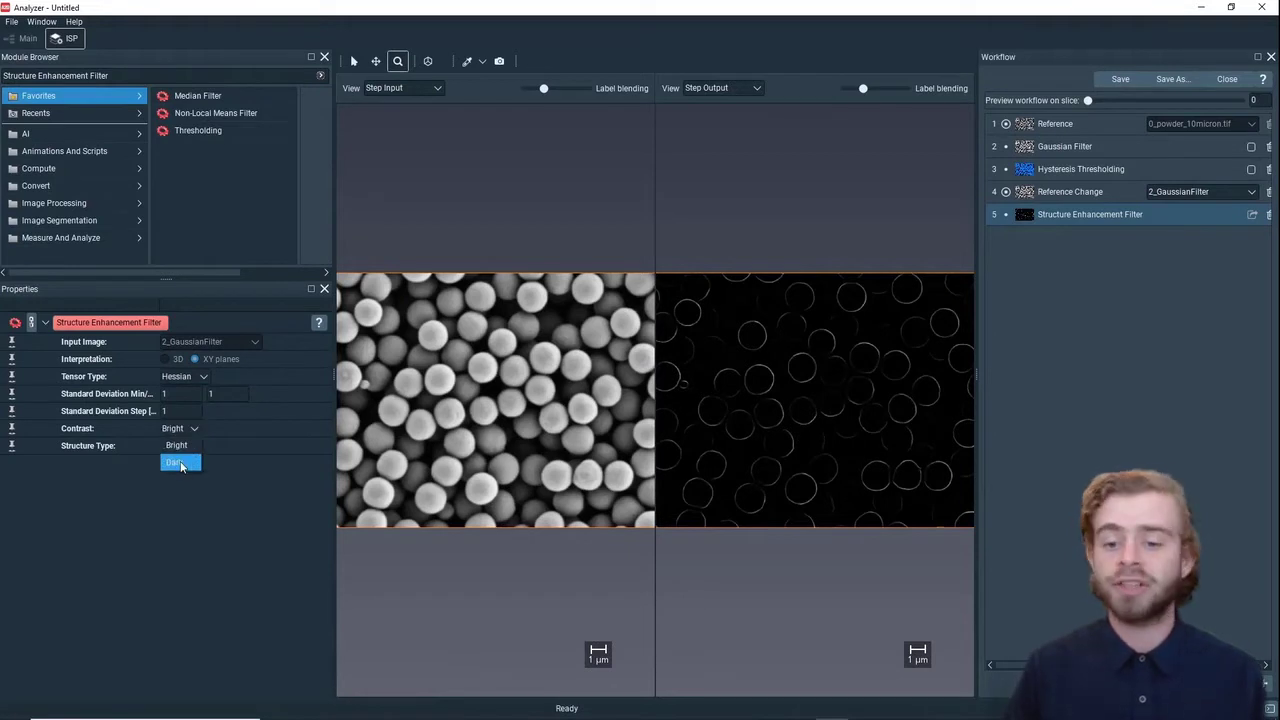
left_click(180, 463)
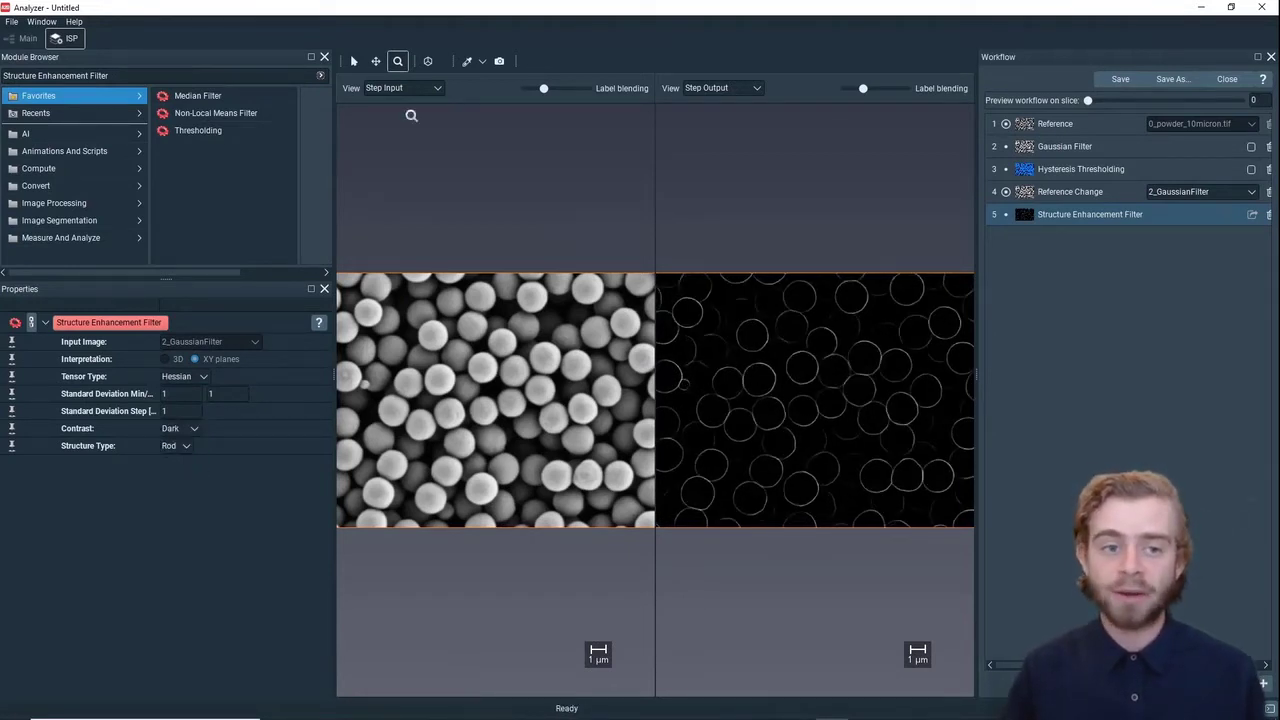
left_click(355, 61)
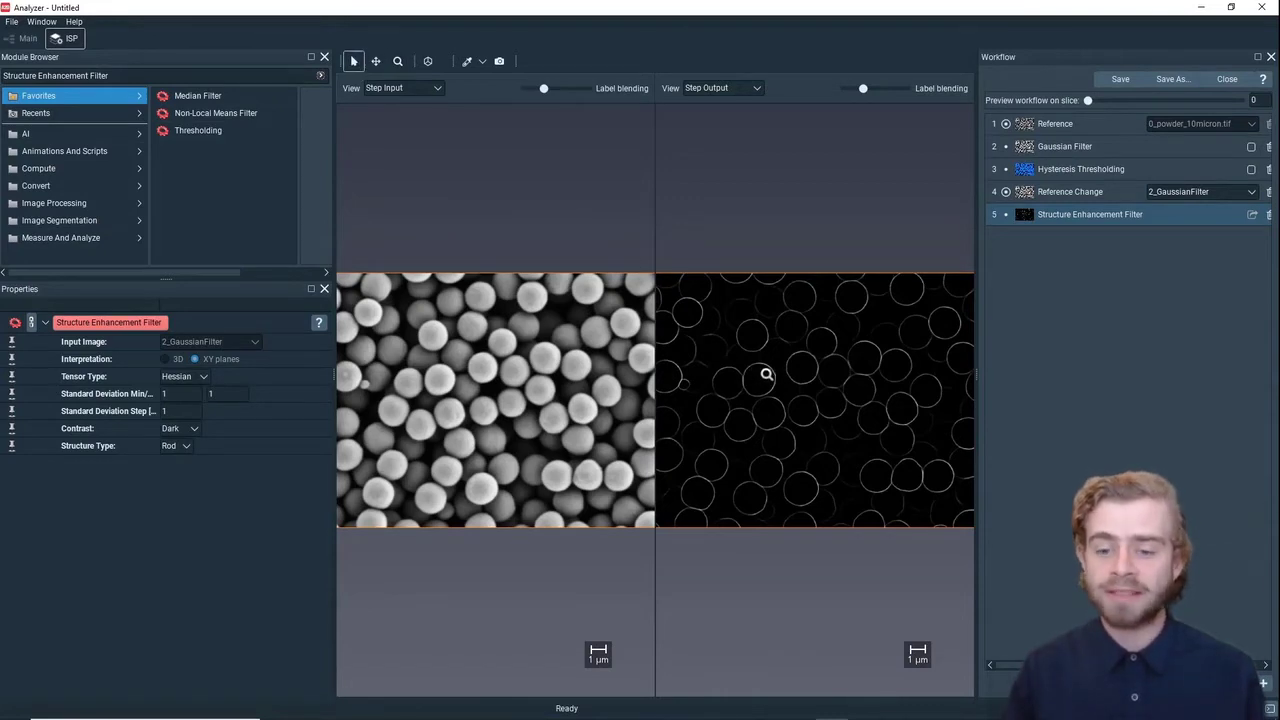
scroll(763, 389, "up", 3)
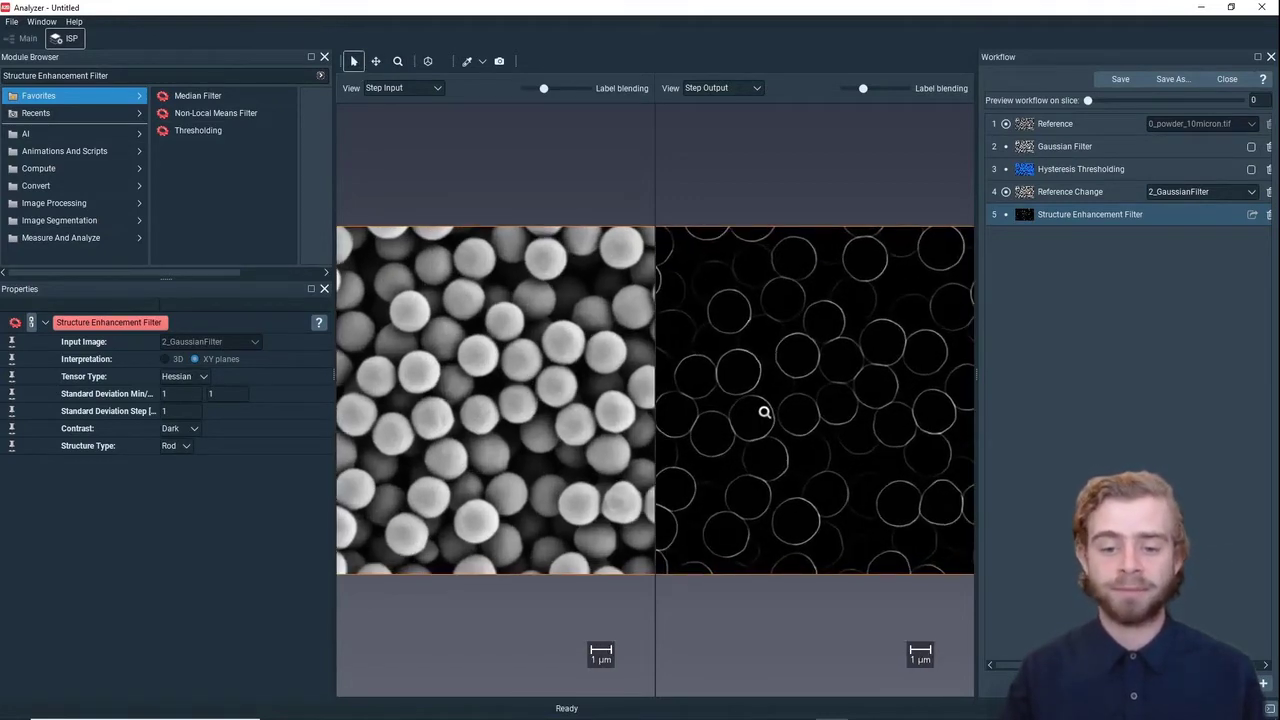
key("ctrl+f")
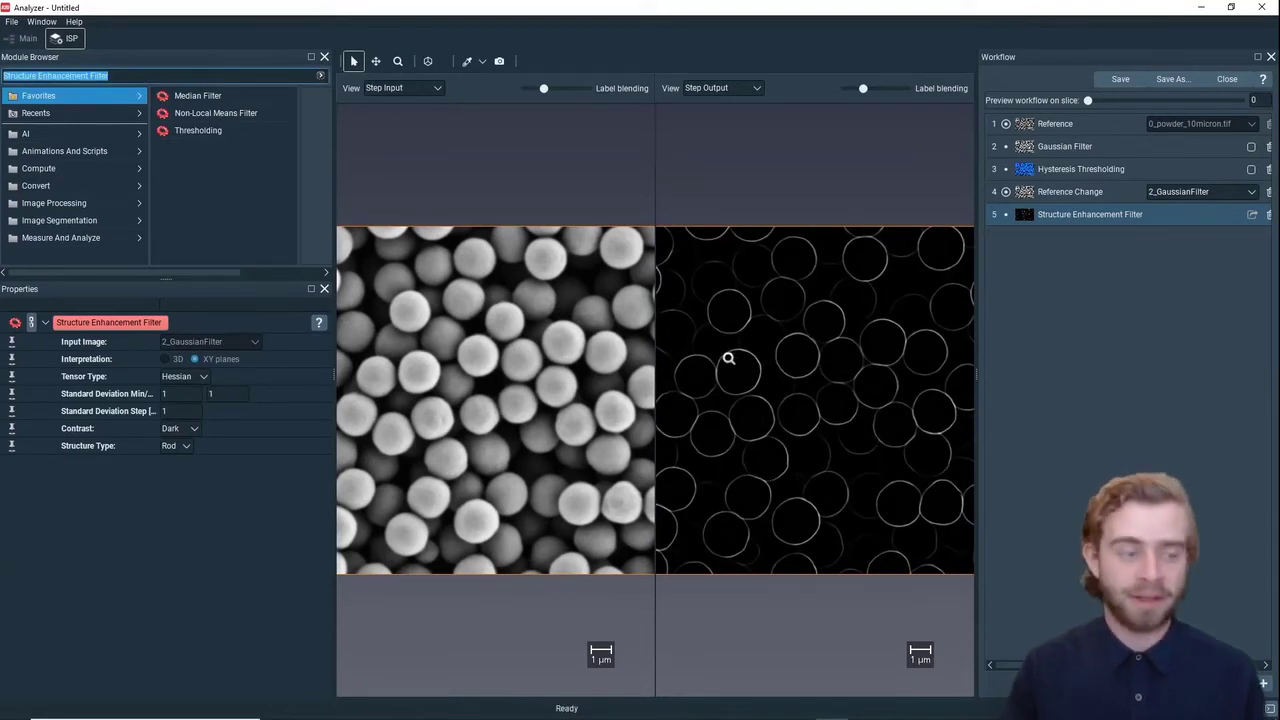
Add a Top-Hat step and set its intensity range to 0.01–1.
type("top h")
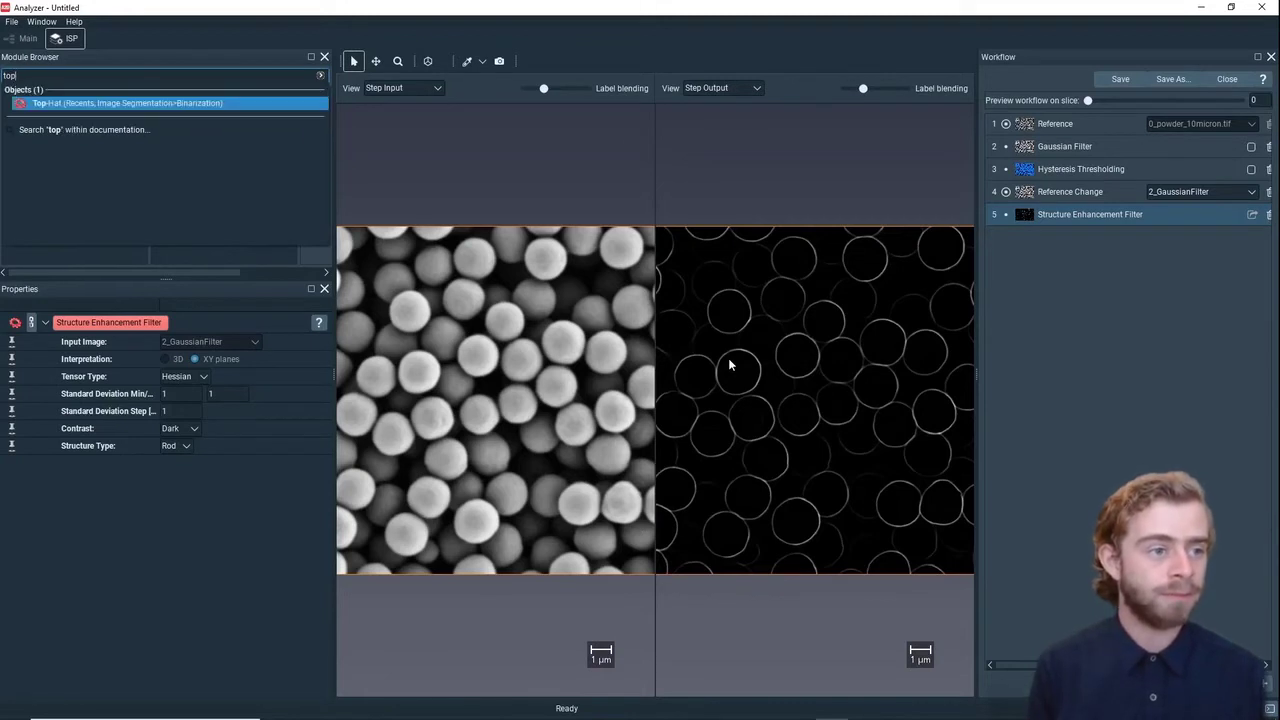
key("Return")
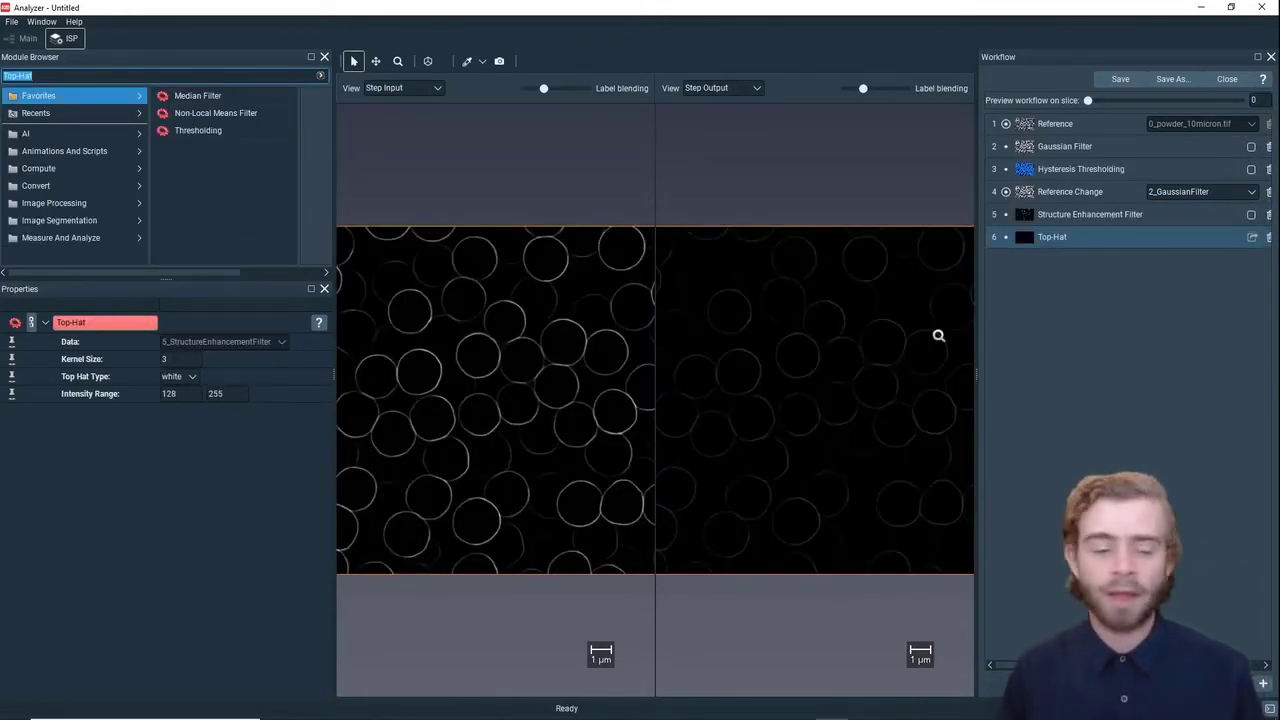
double_click(165, 359)
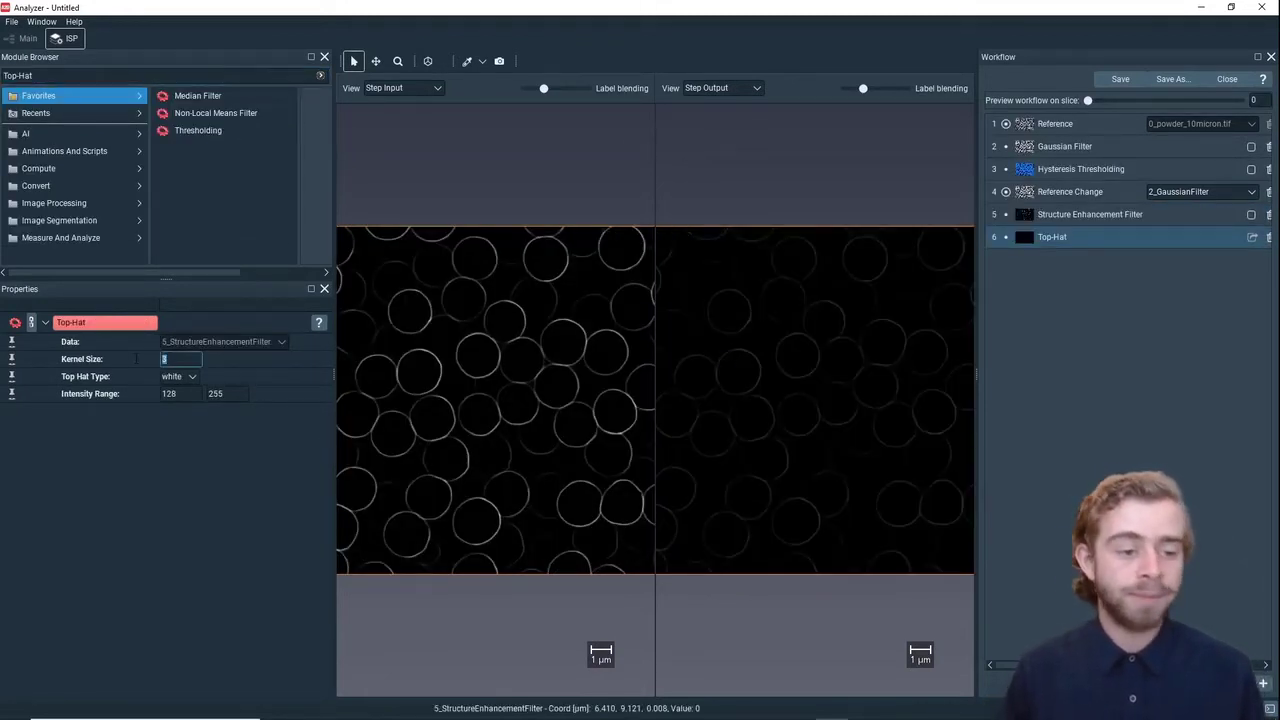
double_click(168, 393)
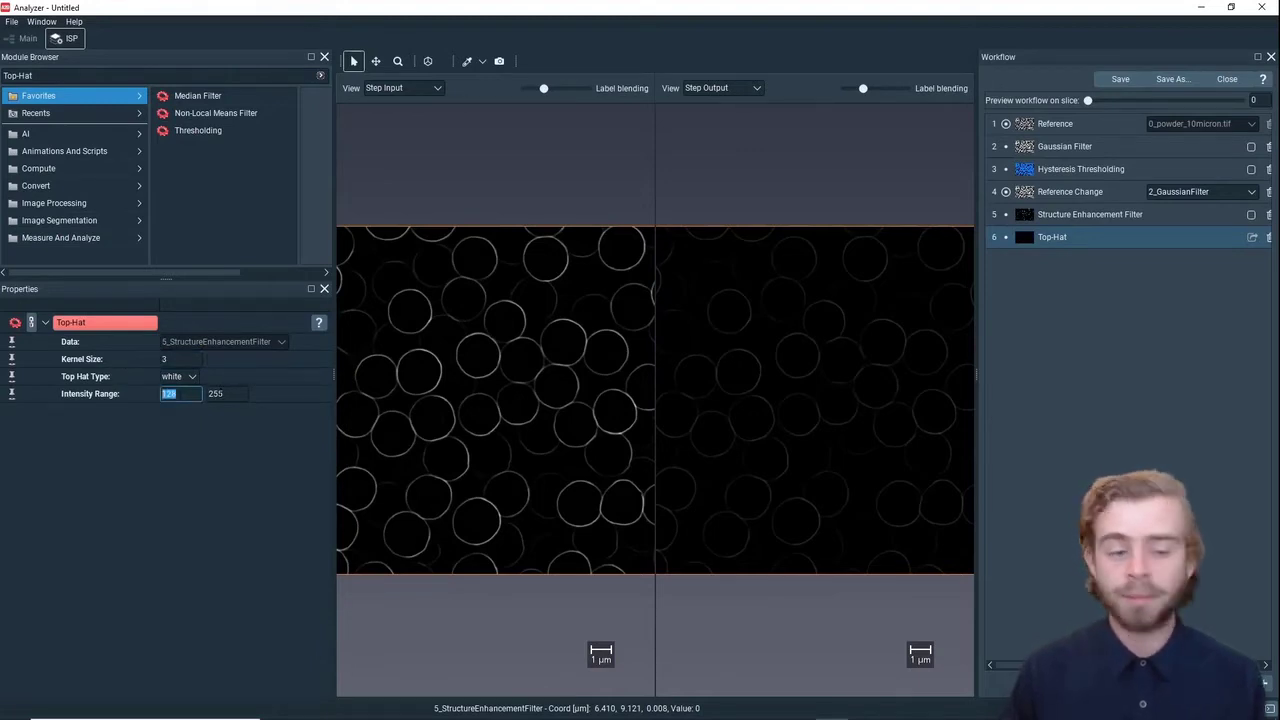
key("BackSpace")
type(".01")
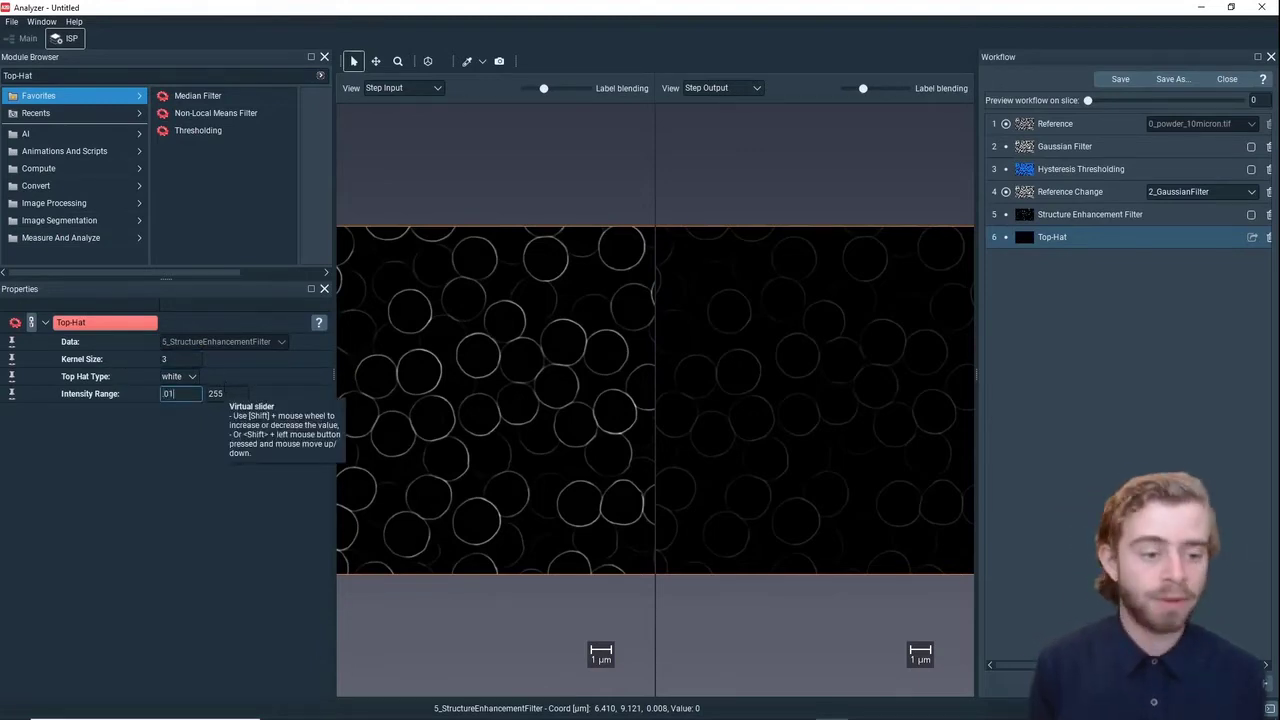
double_click(222, 393)
type("1")
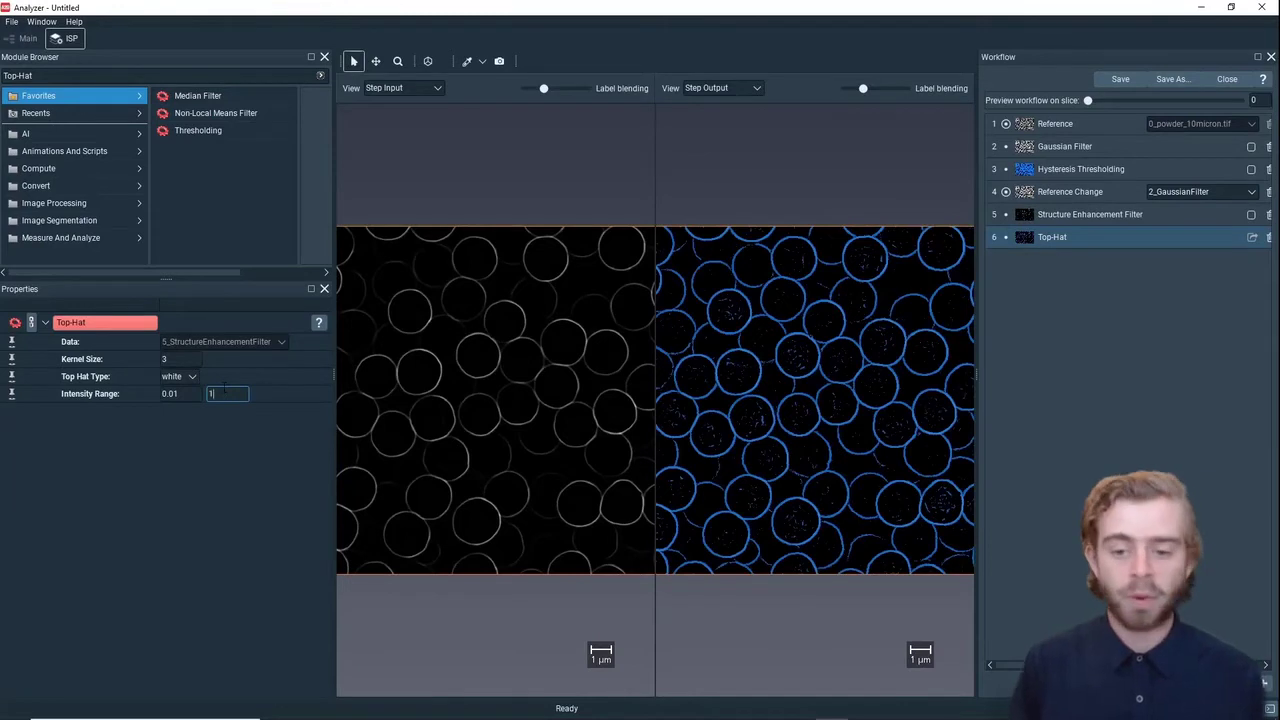
key("Return")
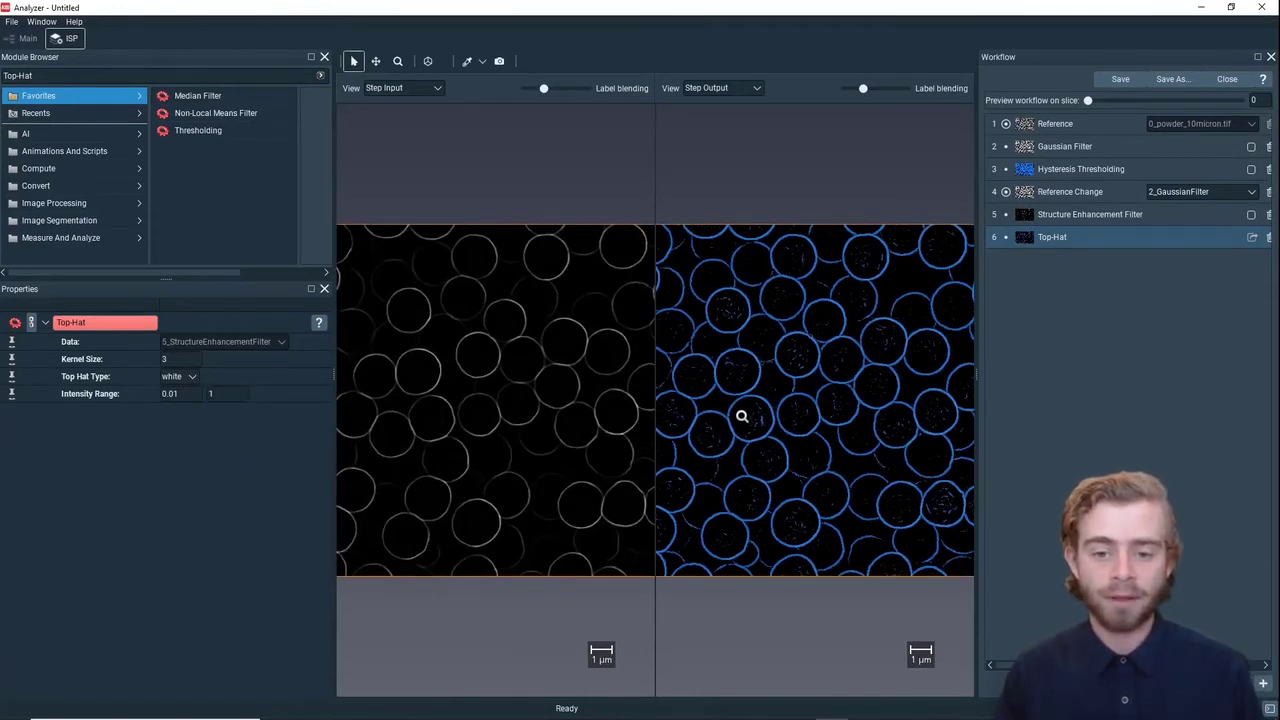
scroll(790, 452, "down", 1)
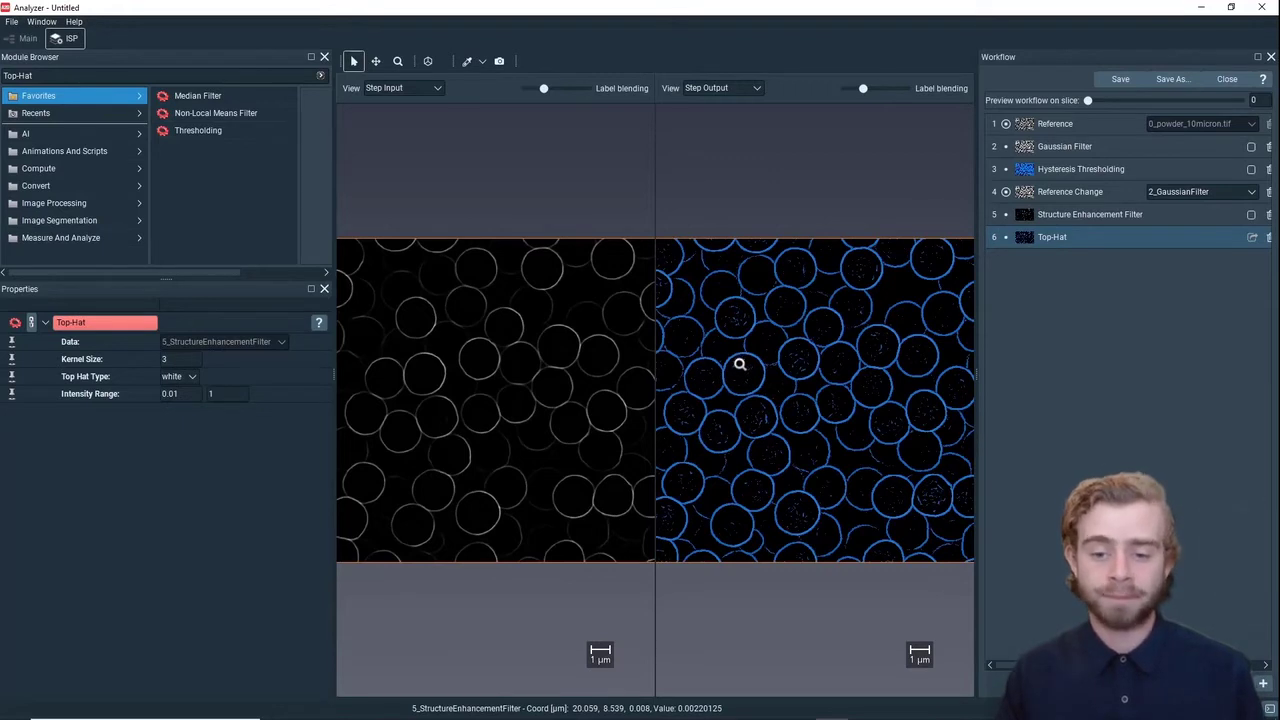
scroll(828, 453, "down", 1)
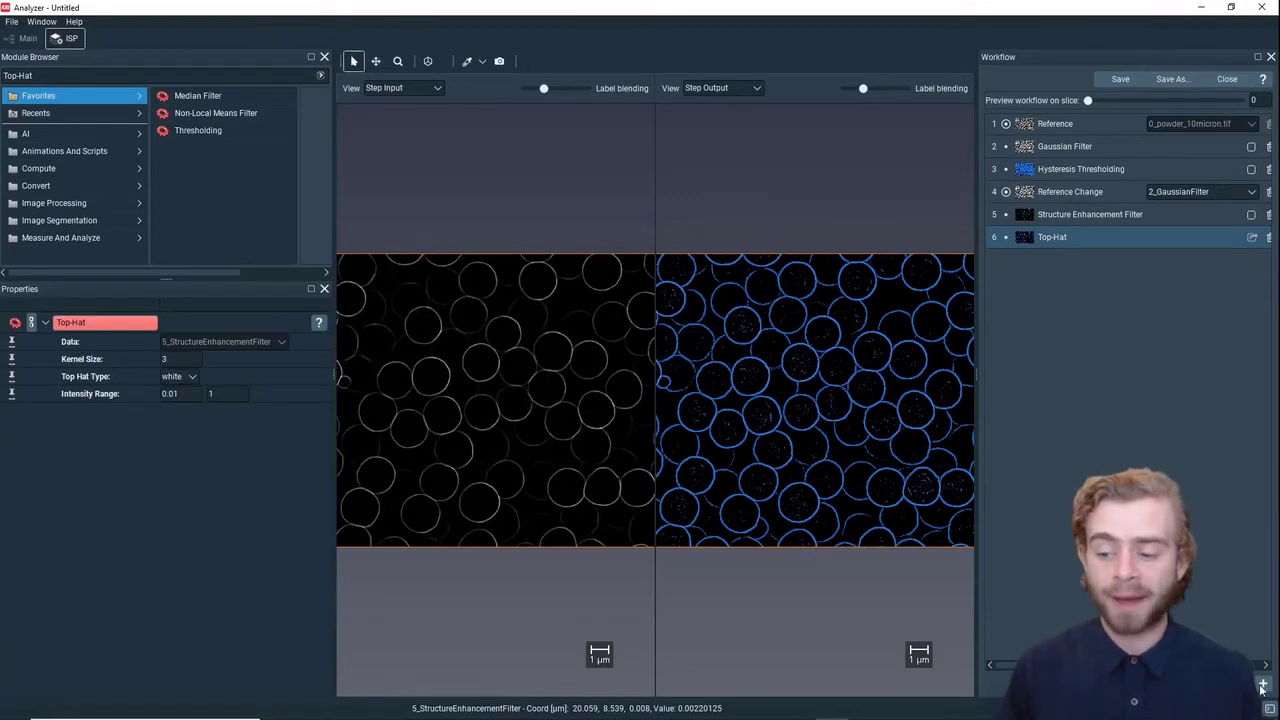
Add a Reference Change step pointing to 3_HysteresisThresholding.
left_click(1210, 270)
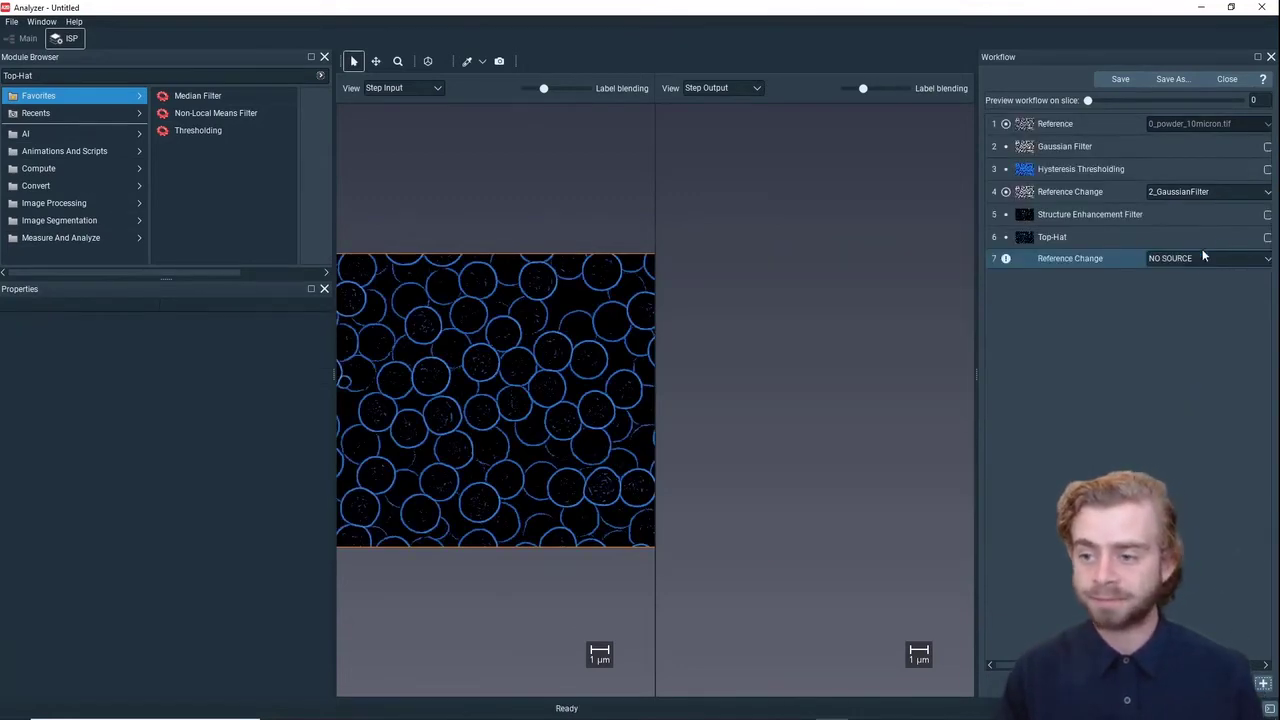
left_click(1205, 259)
left_click(1182, 330)
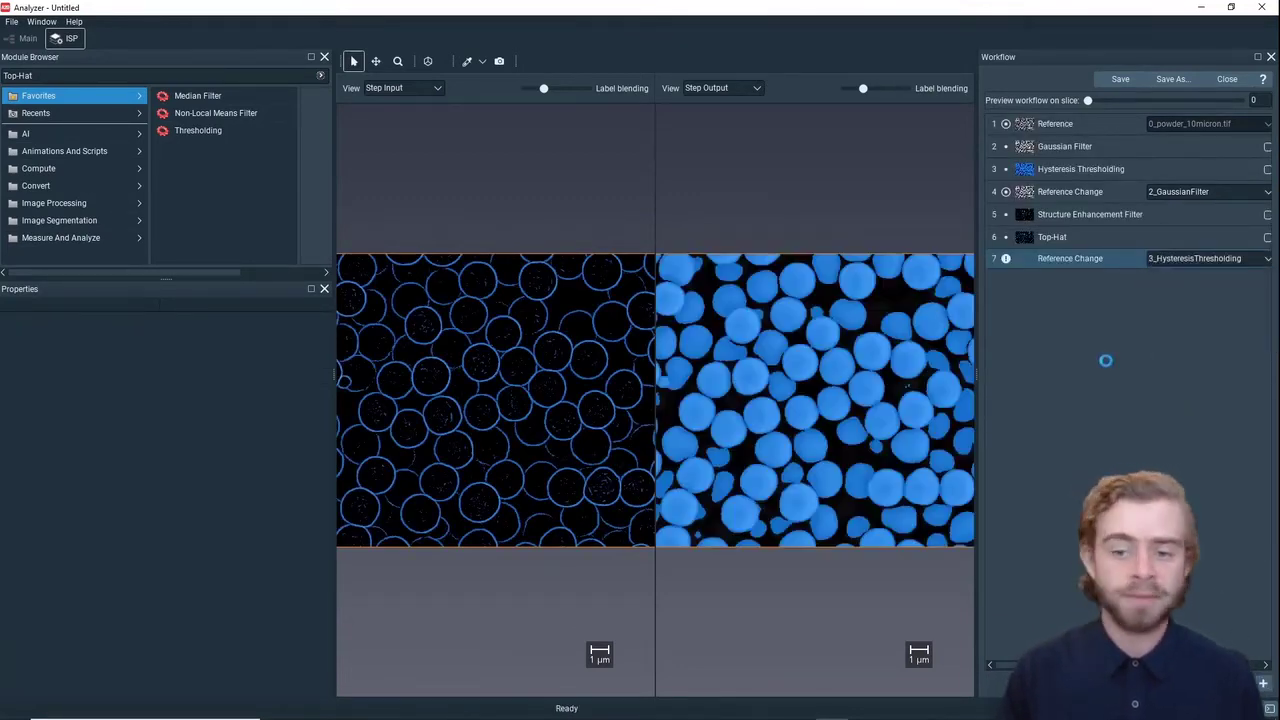
Add an Image Arithmetic step with Input B 6_Top-Hat and expression A-B.
left_click(4, 75)
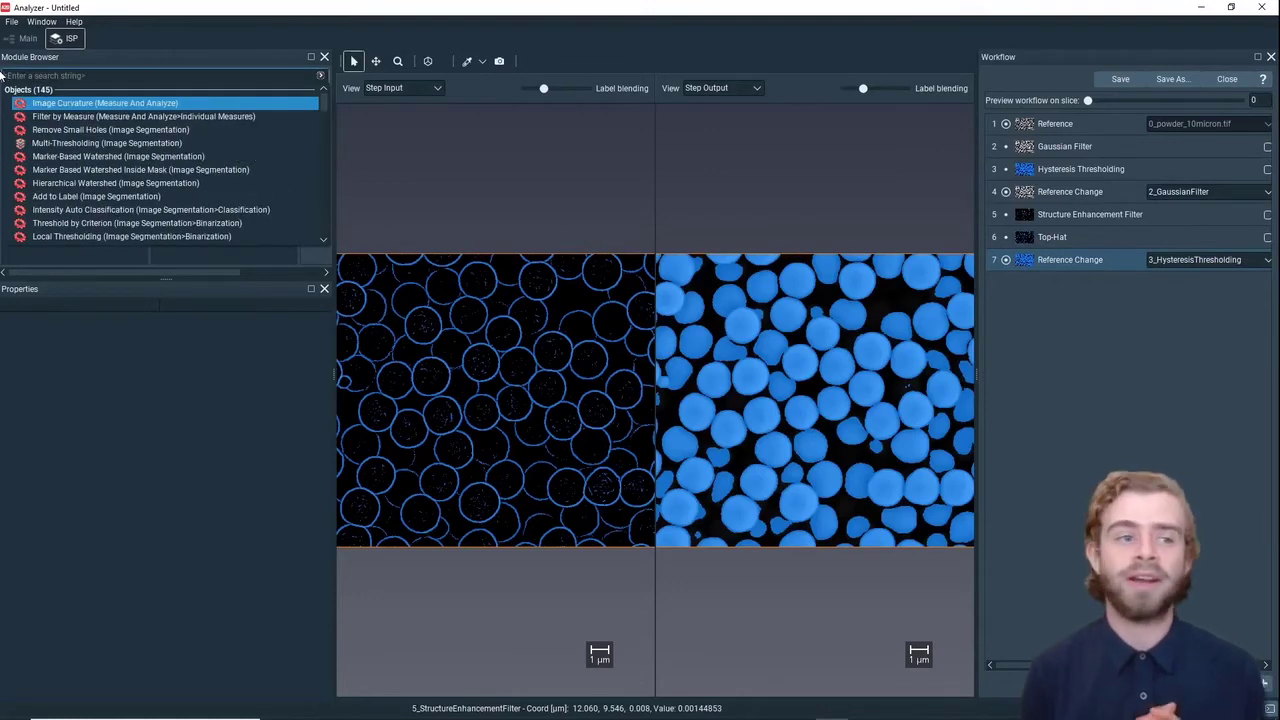
type("sith")
key("Return")
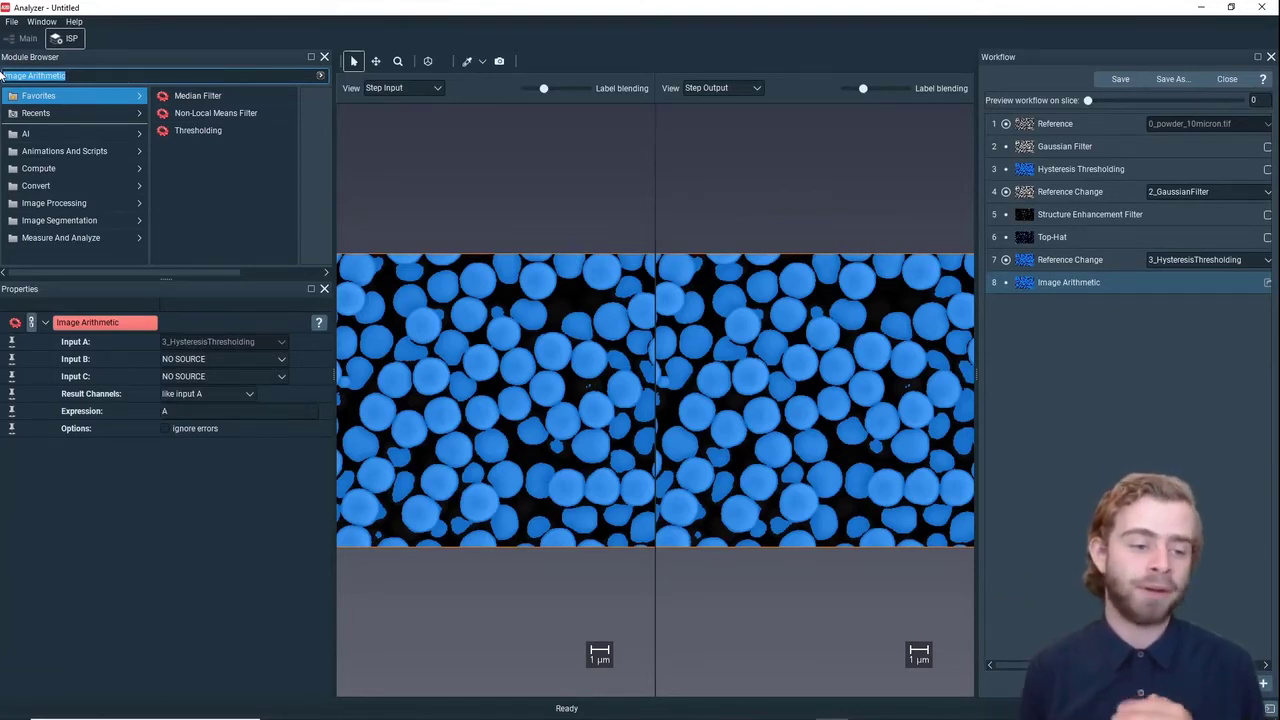
left_click(164, 362)
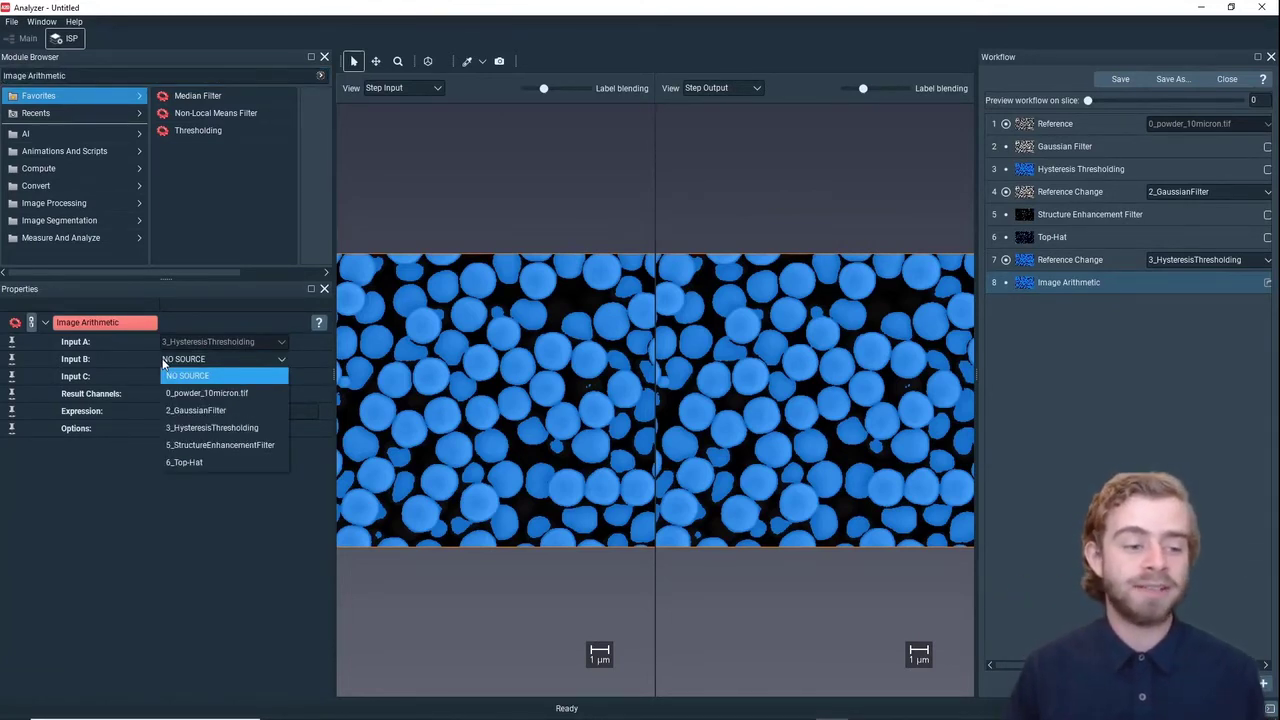
key("Escape")
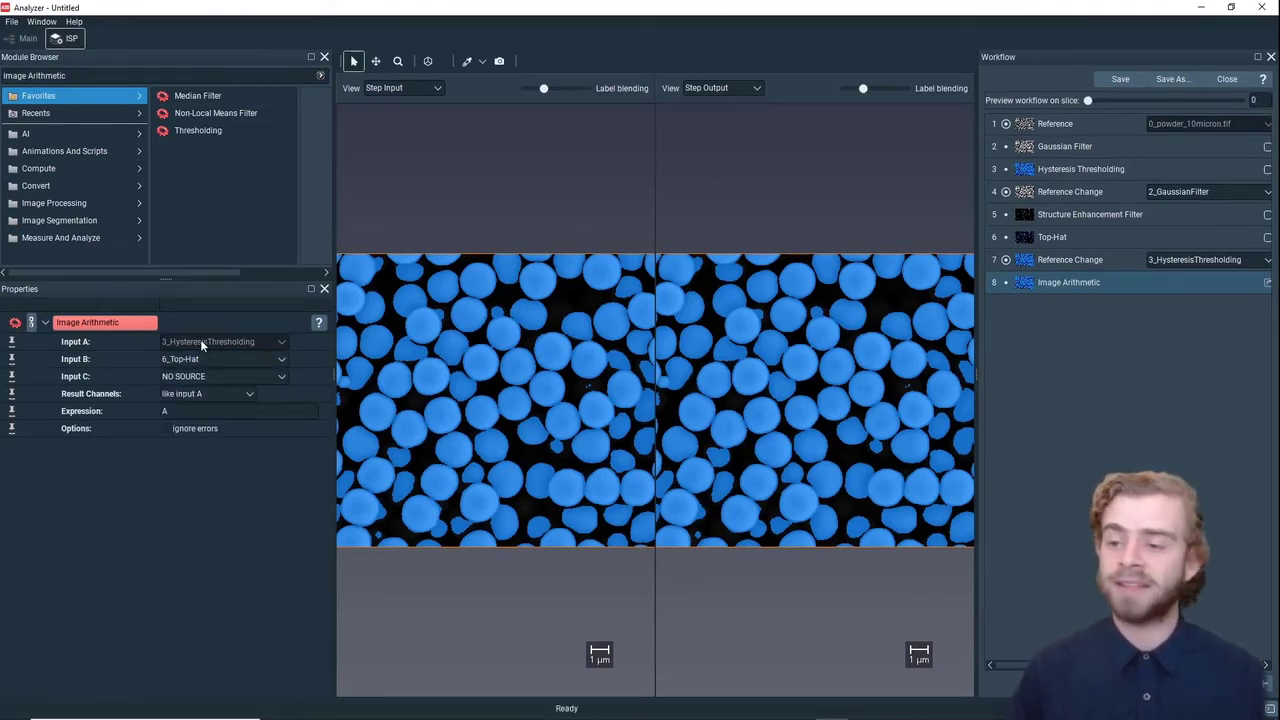
left_click(183, 411)
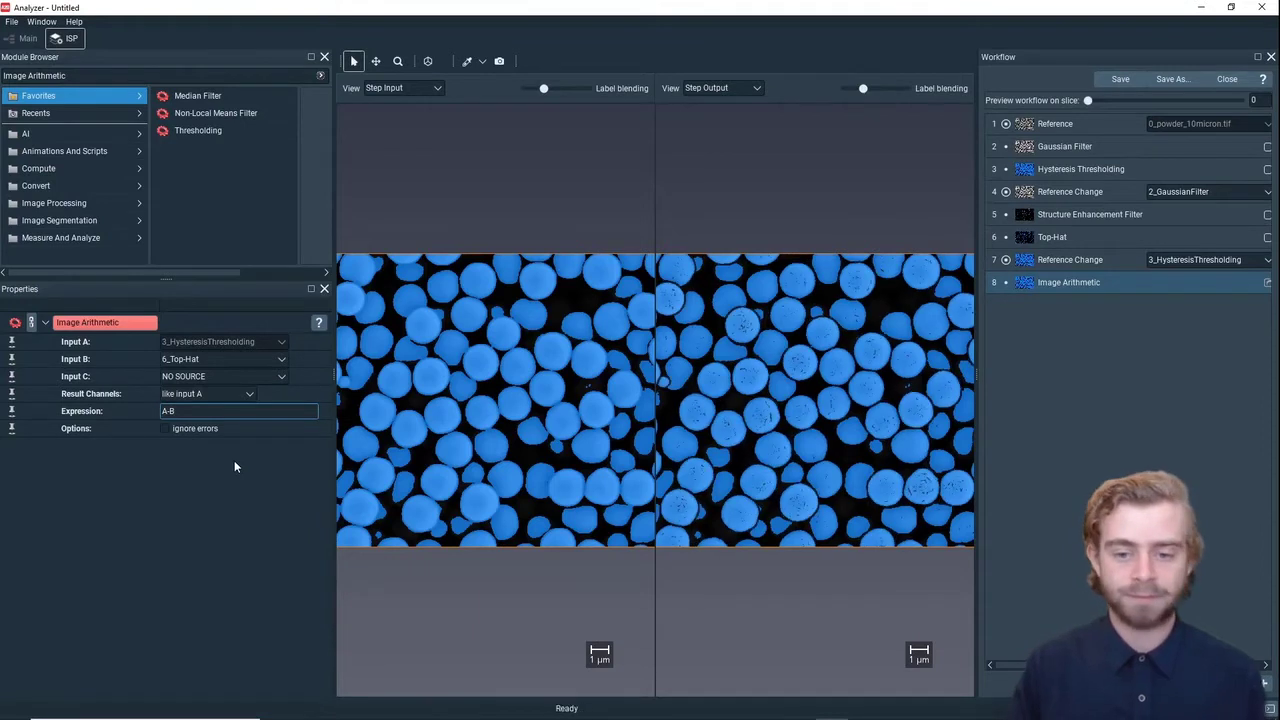
key("Return")
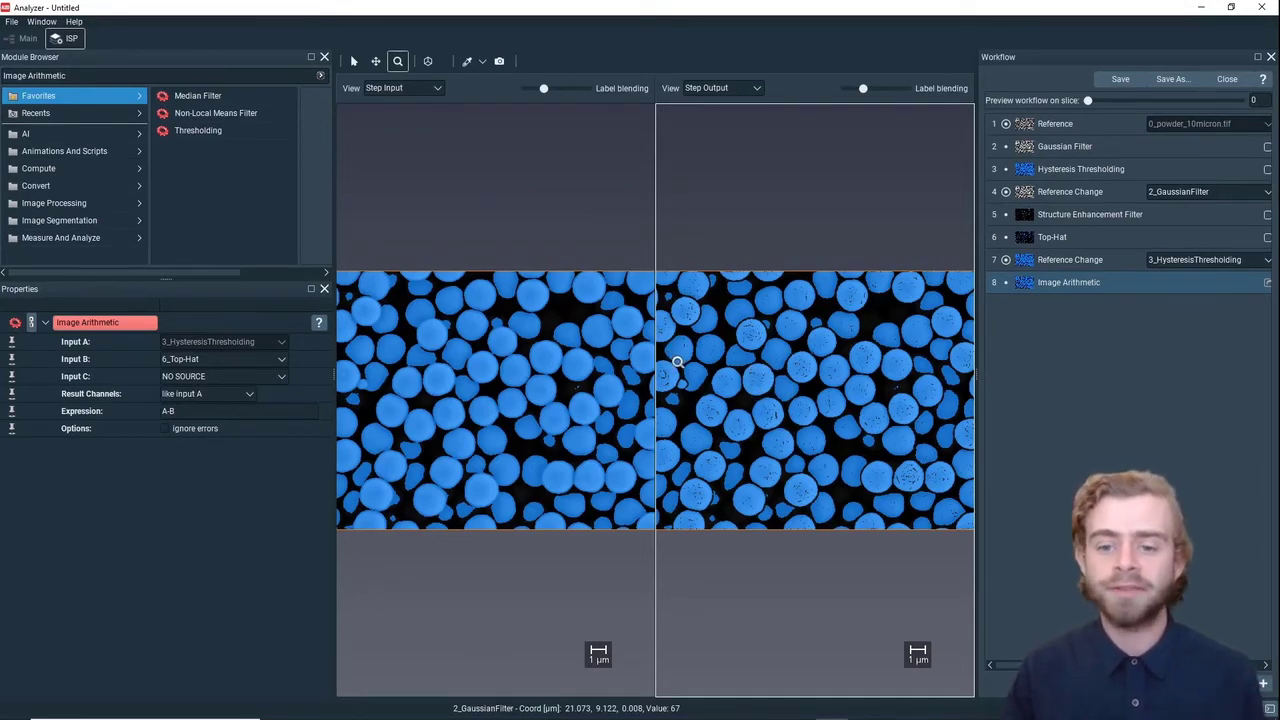
Add a Fill Holes step on 8_ImageArithmetic with 4-connectivity neighborhood.
triple_click(3, 77)
key("BackSpace")
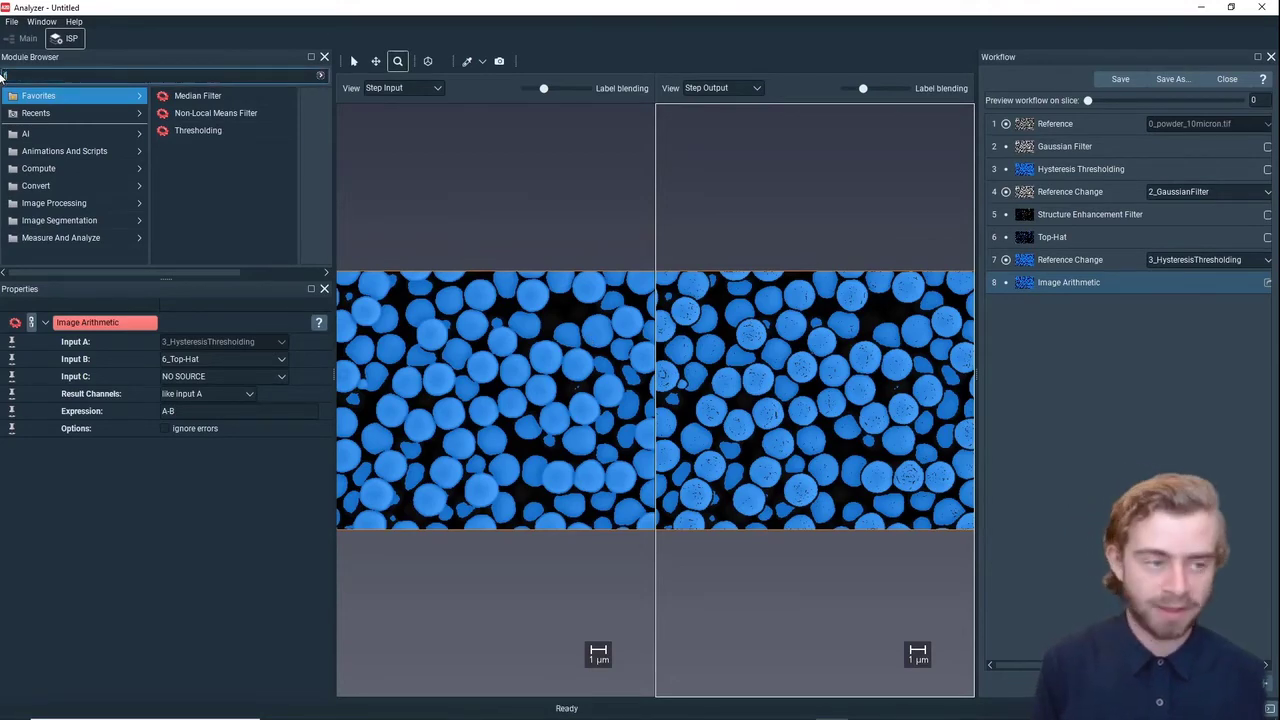
type("fill")
key("Down")
key("Return")
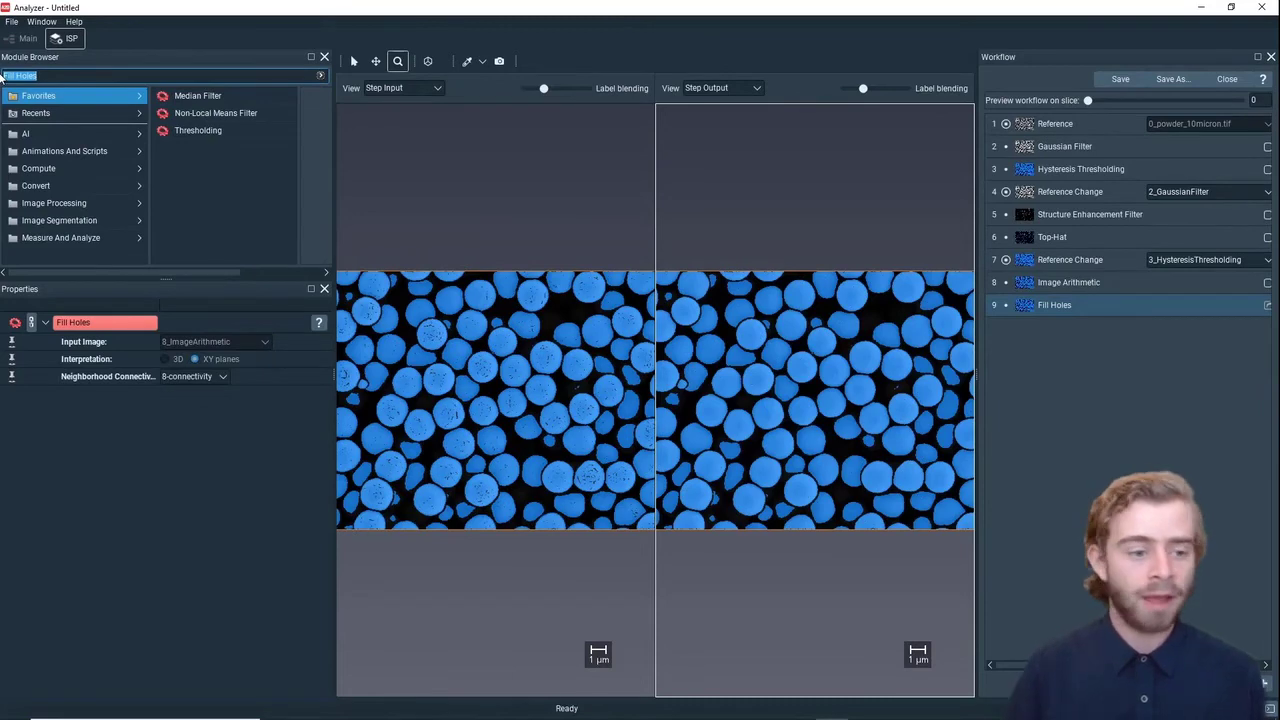
left_click(200, 376)
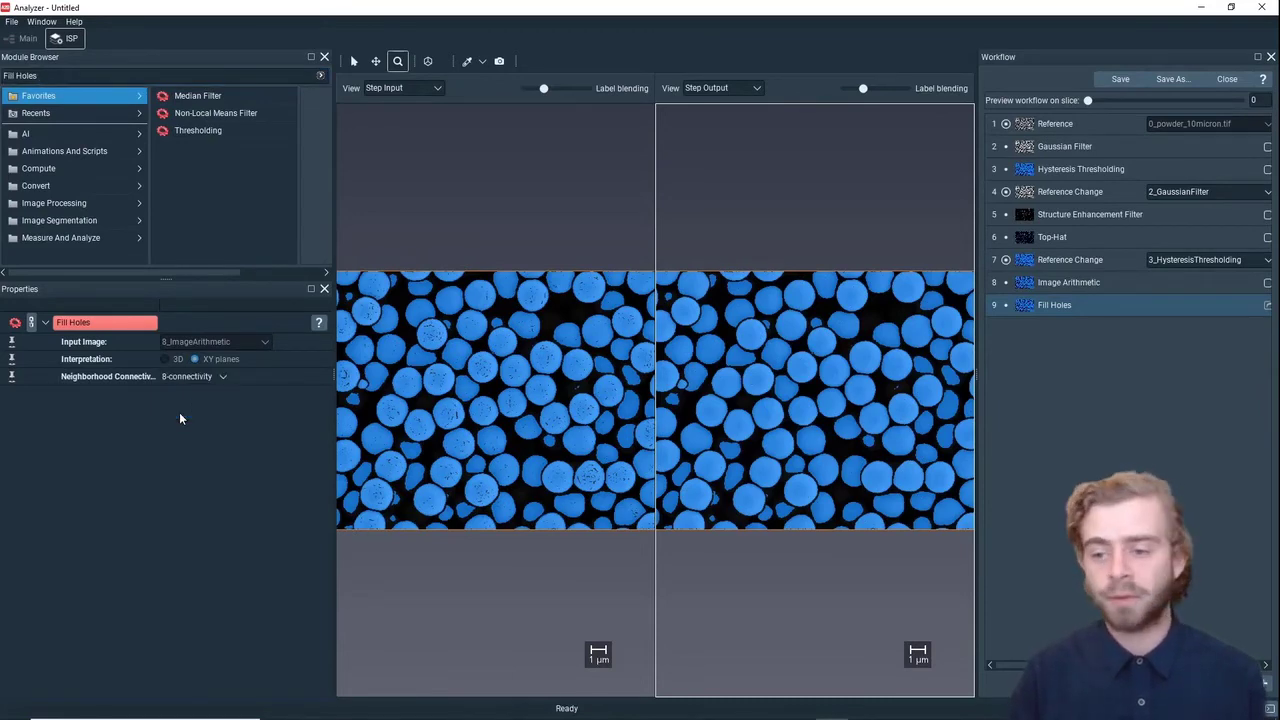
left_click(180, 412)
scroll(821, 427, "down", 3)
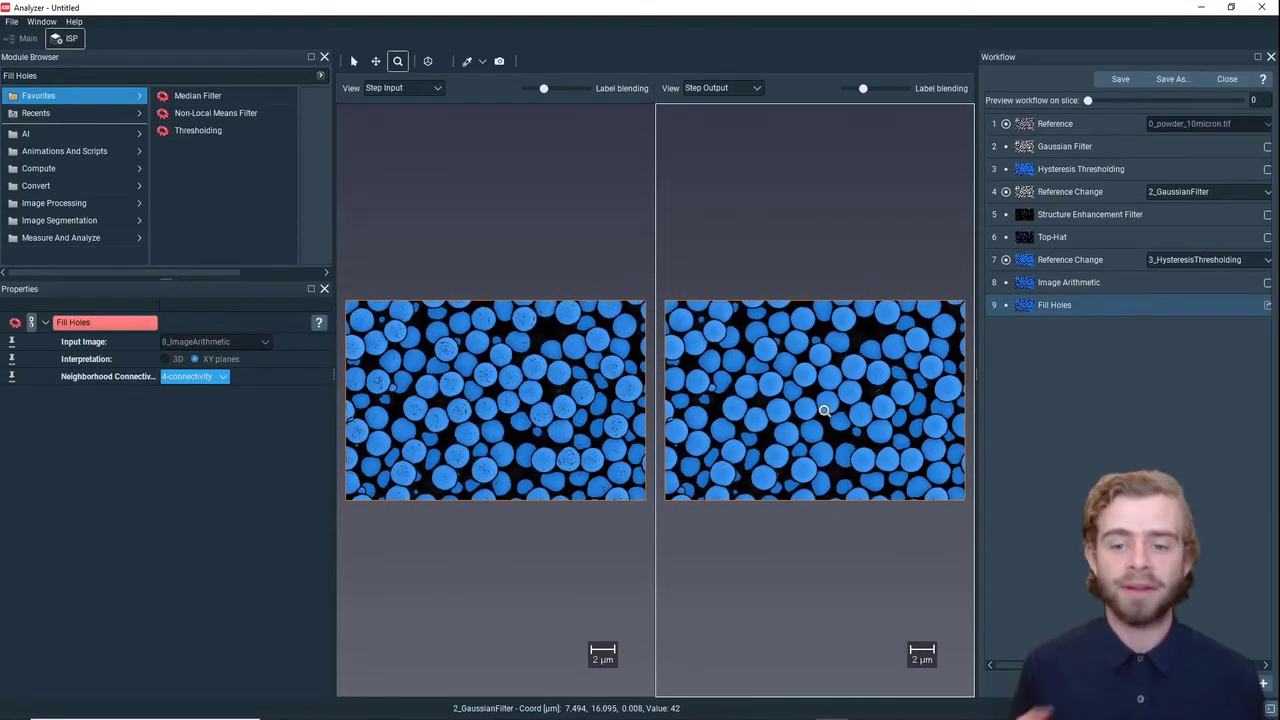
left_click(140, 76)
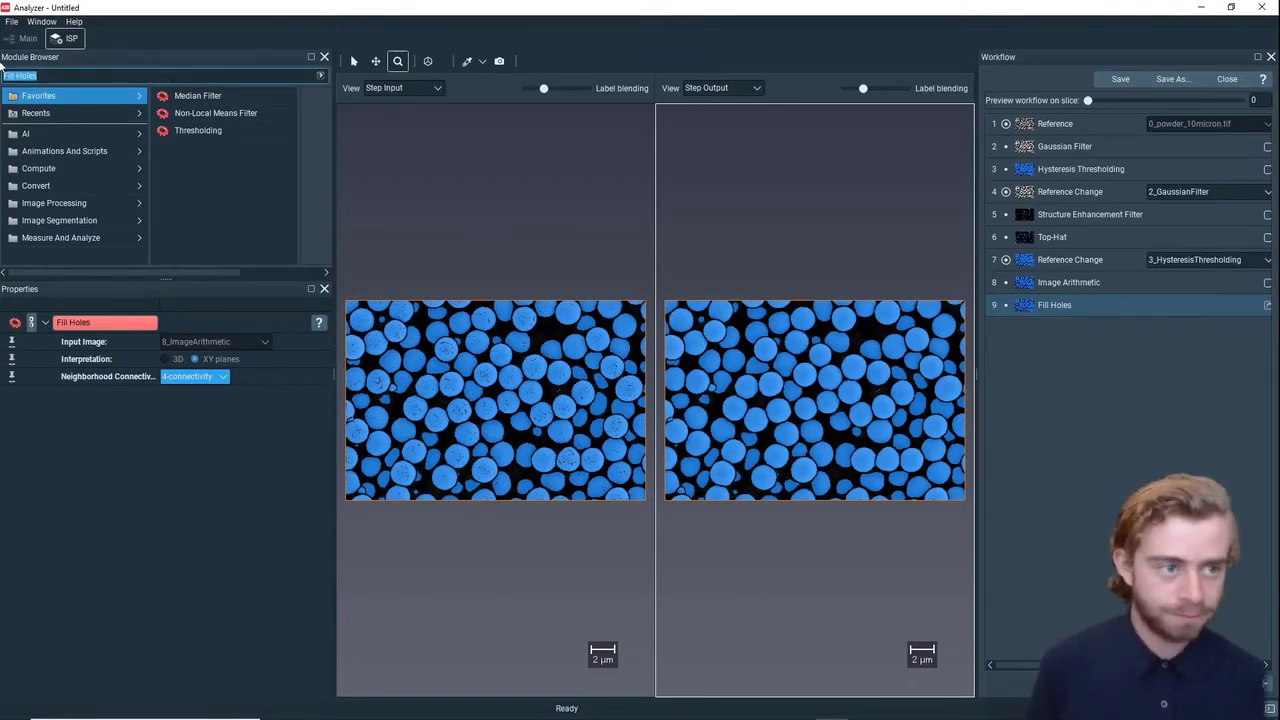
Add a Labeling step as step 10 and zoom in on the distinctly coloured particles.
type("label")
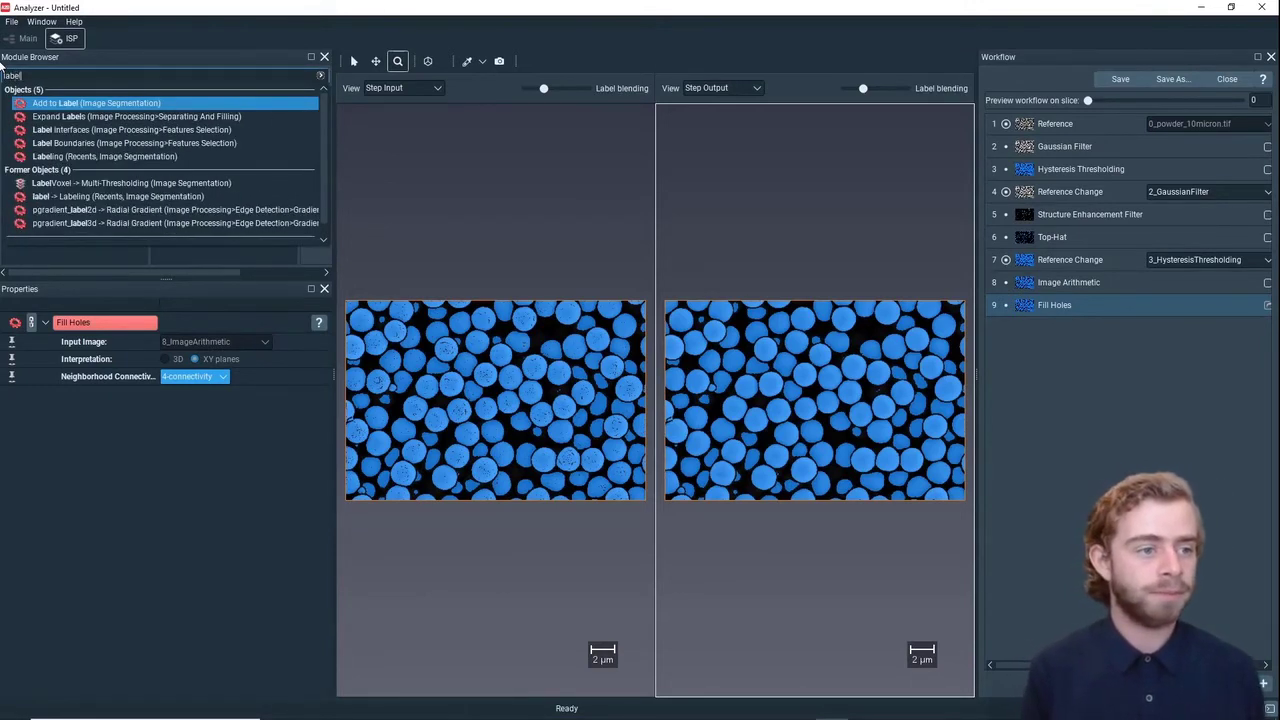
type("ing")
key("Return")
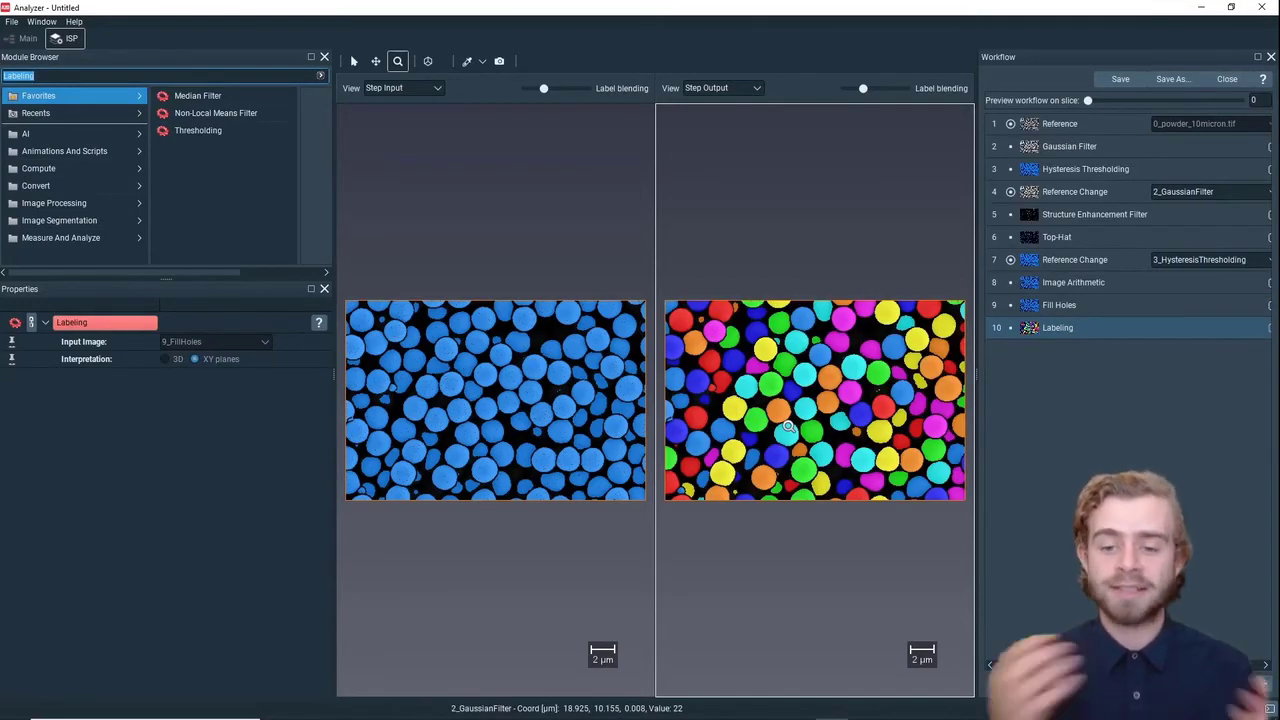
left_click(900, 408)
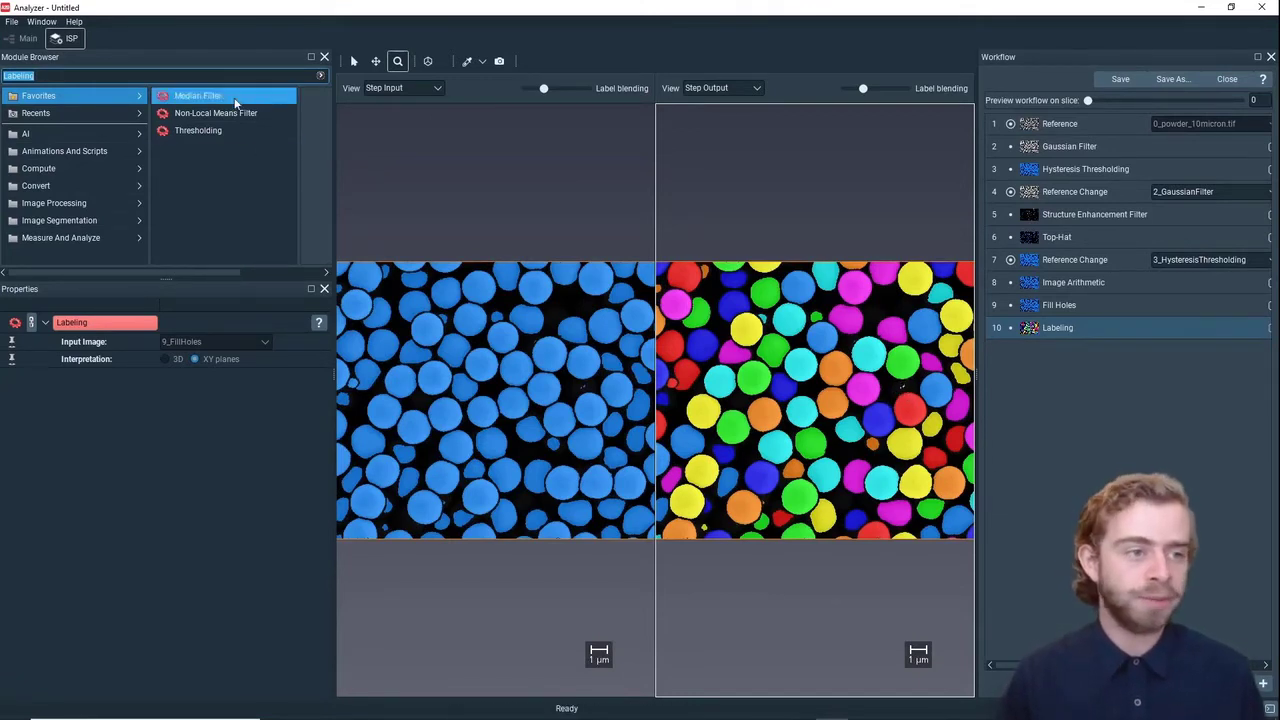
Add Remove Small Spots on 10_Labeling and raise Size [px] from 10 to 100.
type("femove")
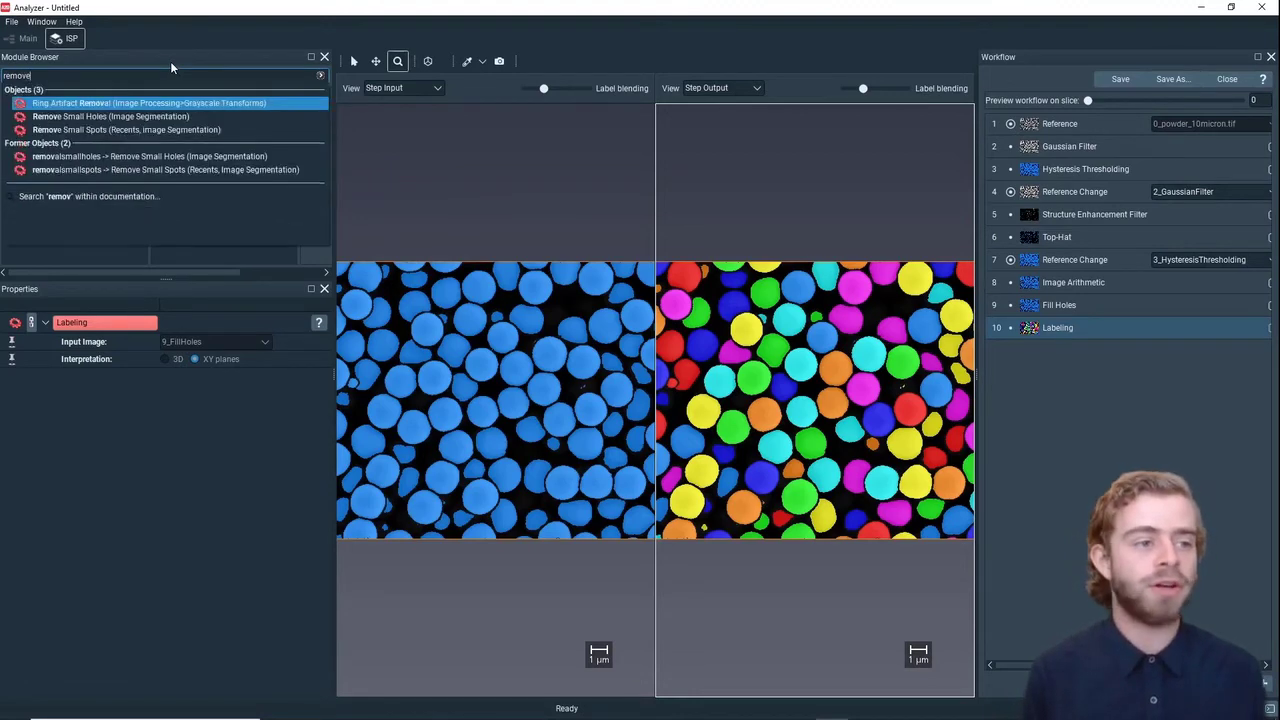
key("Down")
key("Return")
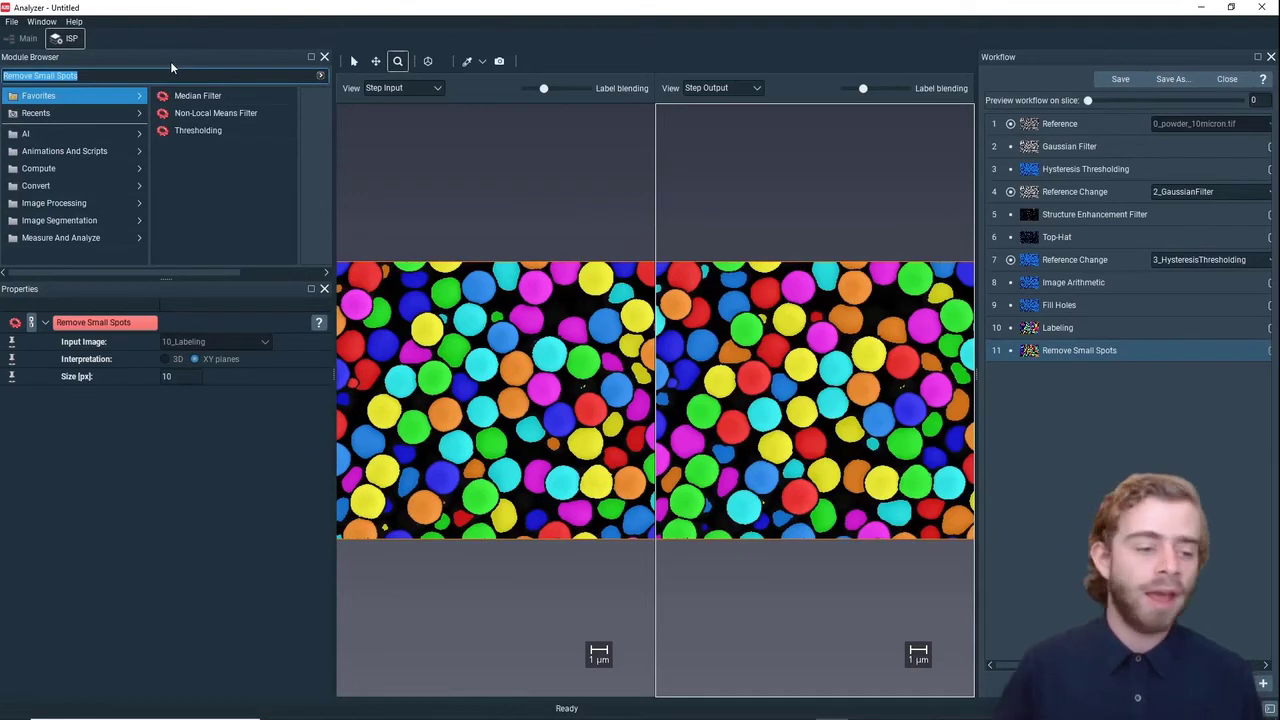
left_click(168, 376)
type("0")
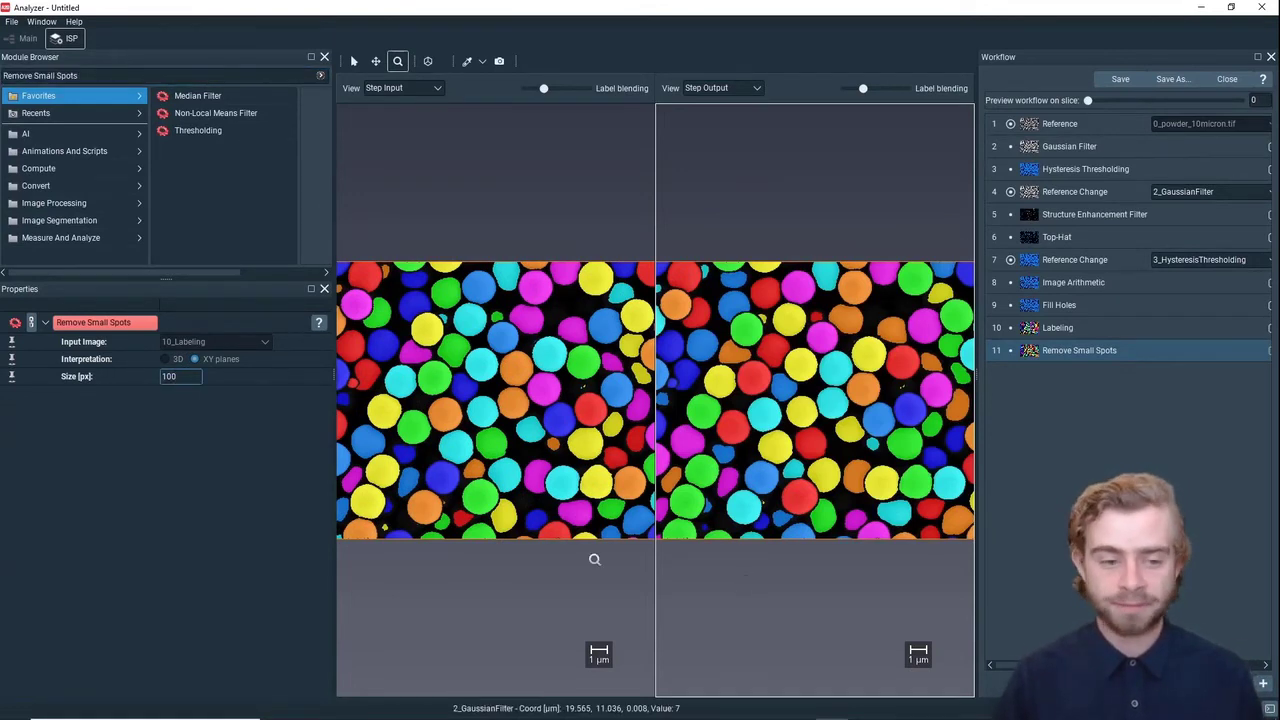
scroll(849, 427, "down", 2)
scroll(851, 420, "up", 2)
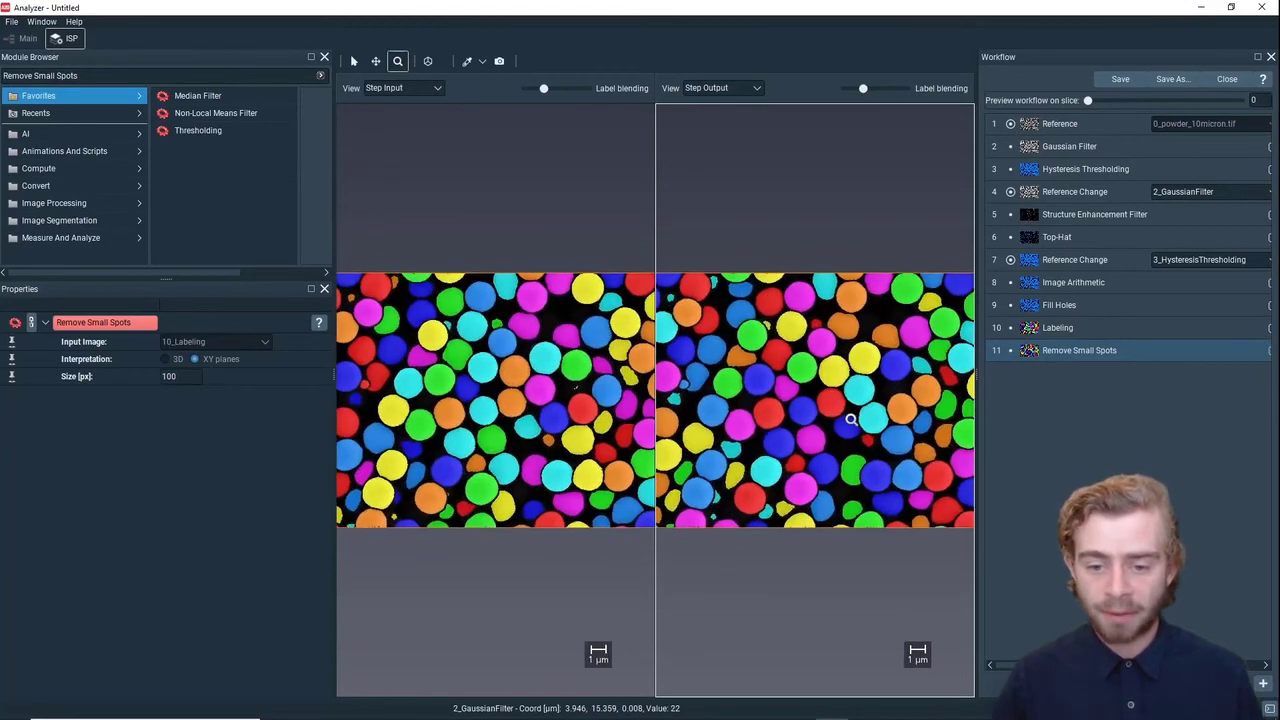
scroll(851, 420, "down", 1)
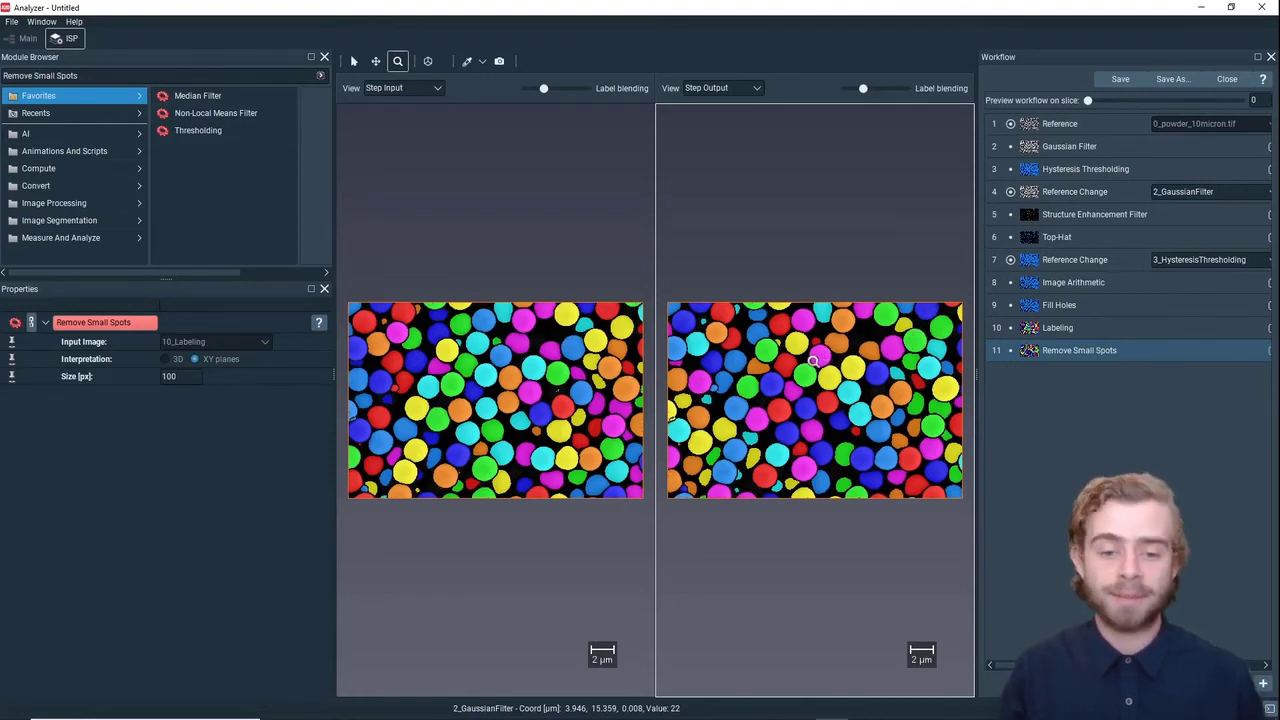
Add a Filter by Measure Range step as step 12 on 11_RemoveSmallSpots.
left_click(136, 72)
left_click_drag(136, 73, 3, 78)
type("fil")
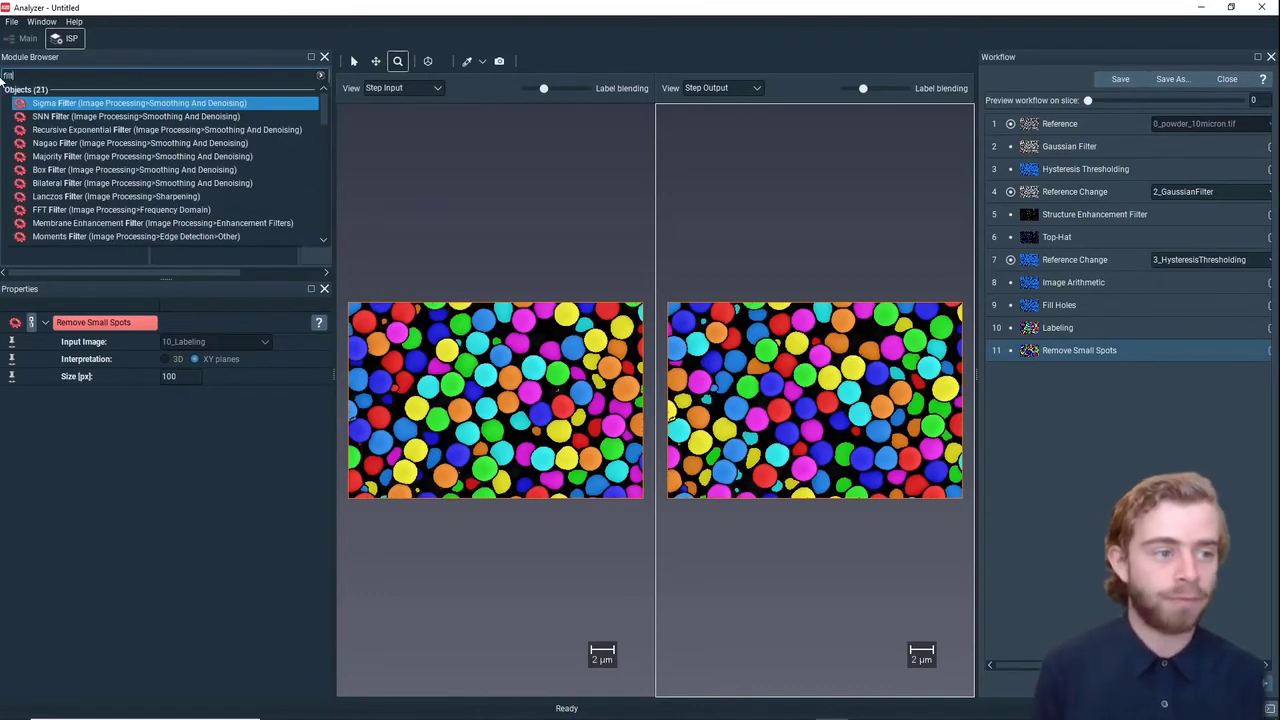
type("ter by measure range")
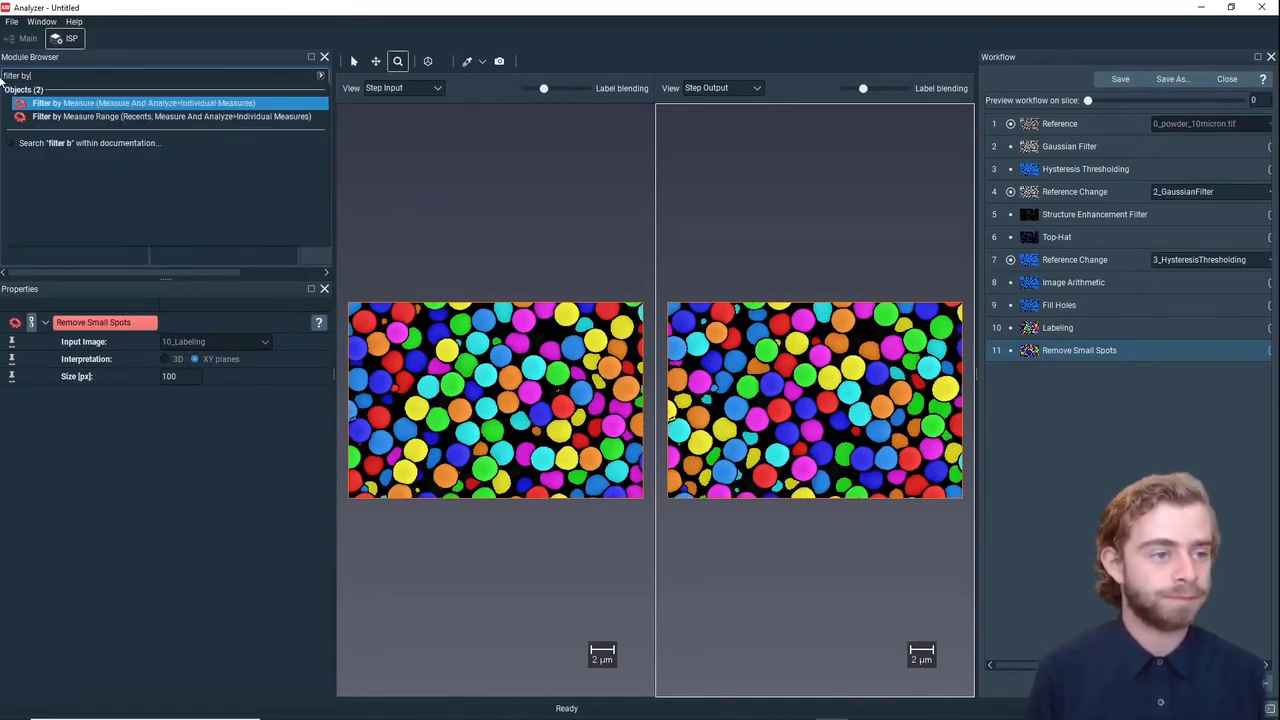
key("Return")
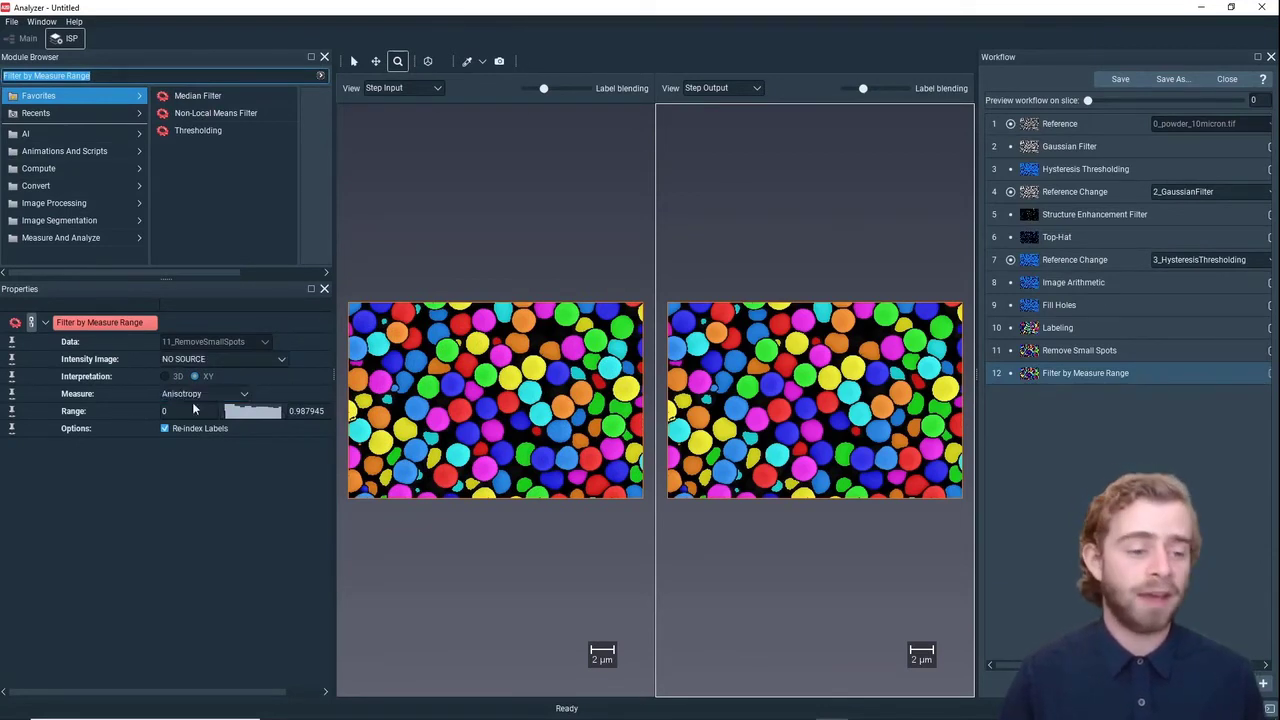
Filter labels by Shape_AP with the range set to 0.92–1.2.
left_click(202, 396)
scroll(180, 520, "down", 10)
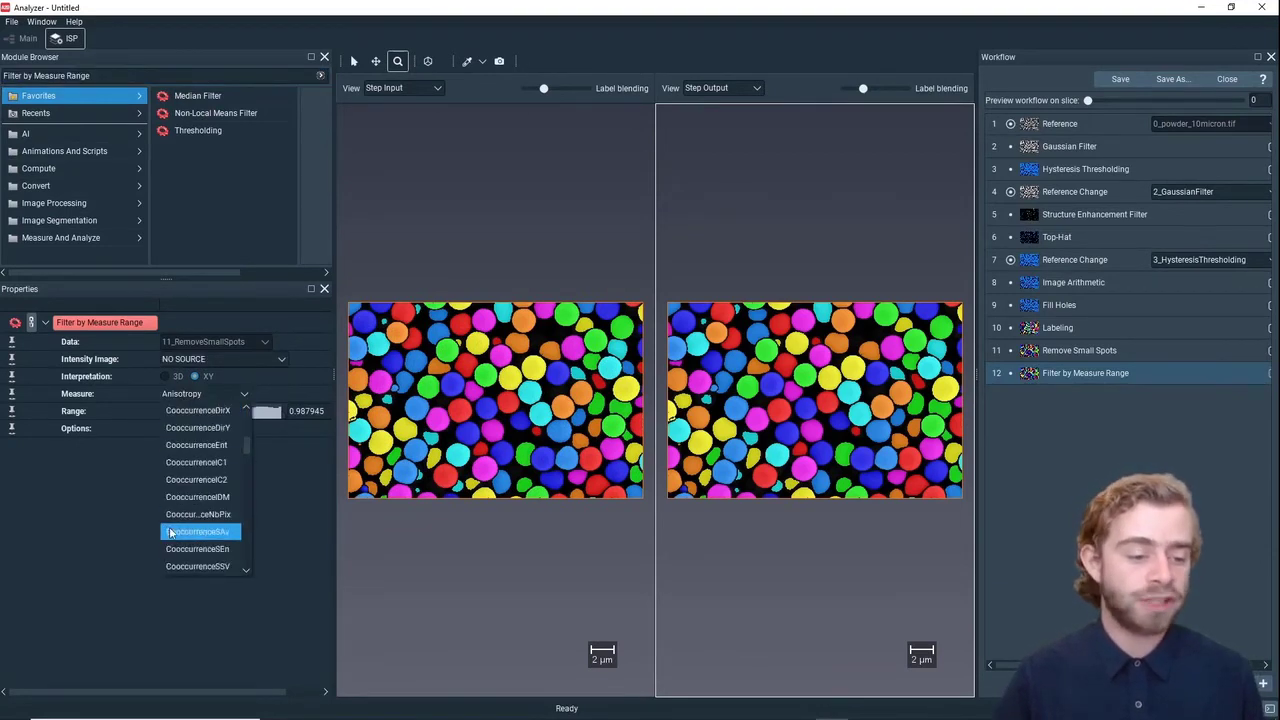
left_click(184, 462)
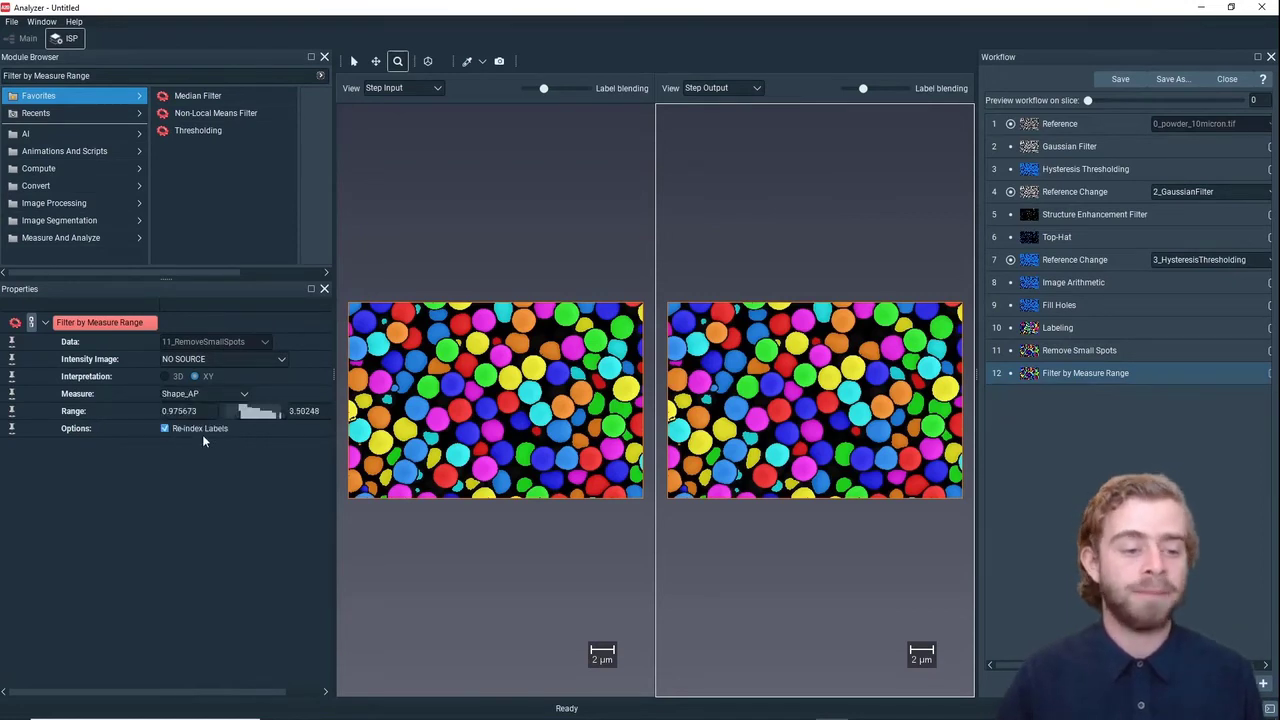
left_click(175, 411)
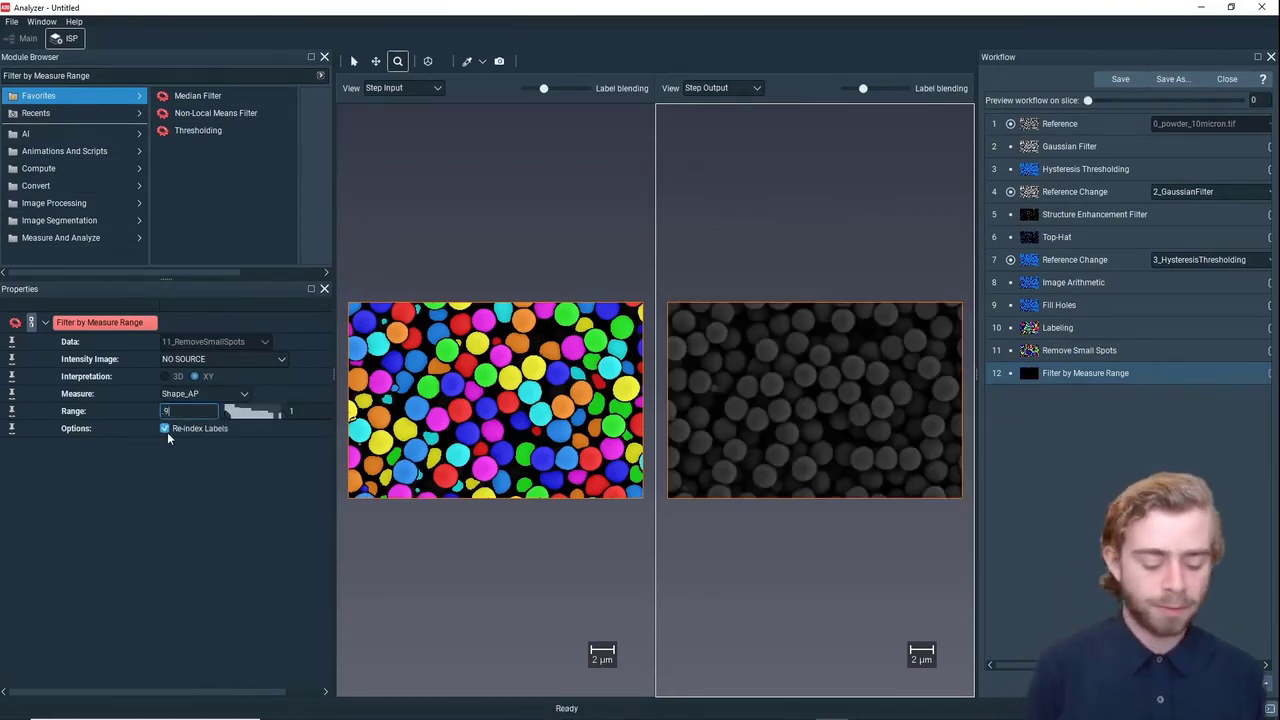
type("0.92")
key("Tab")
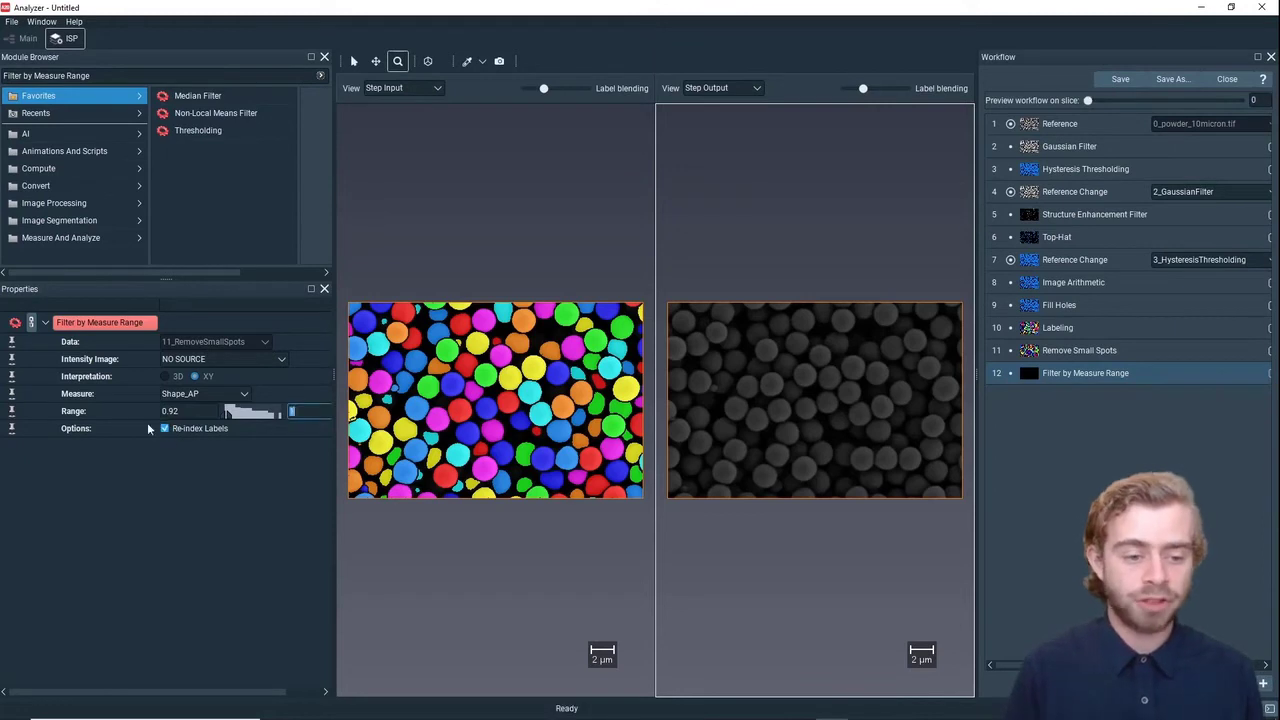
type("1.2")
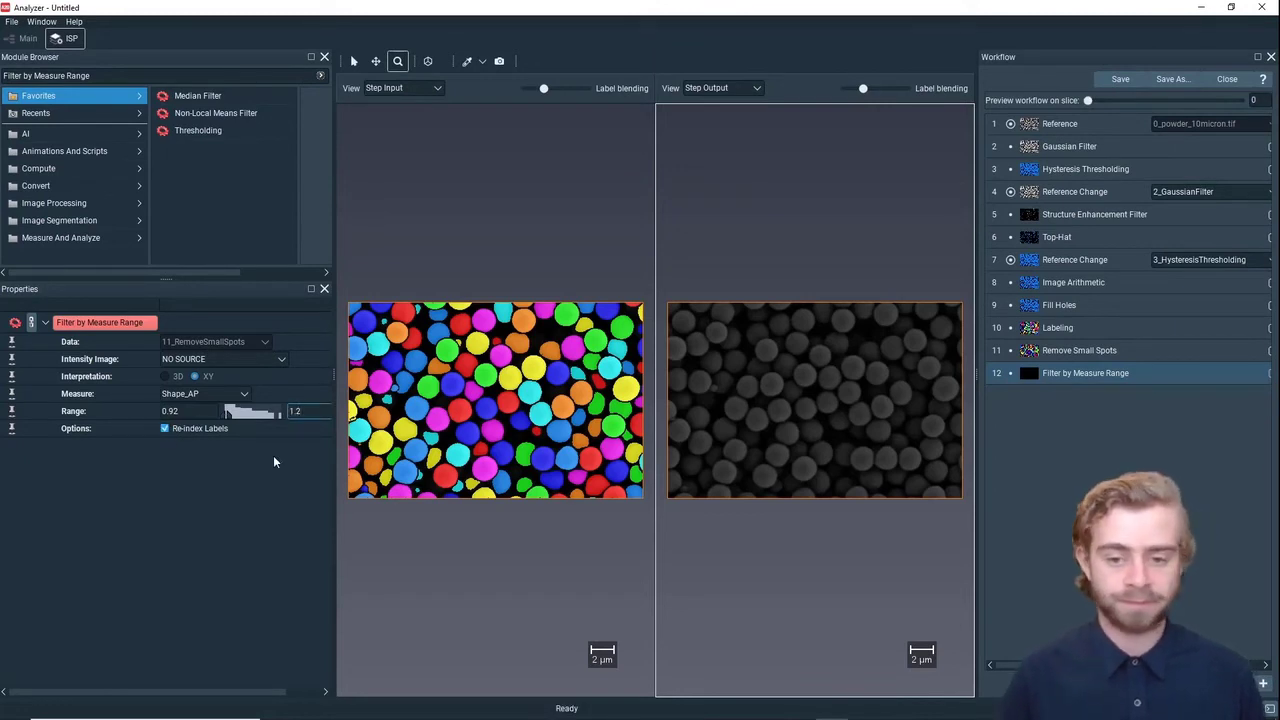
key("Return")
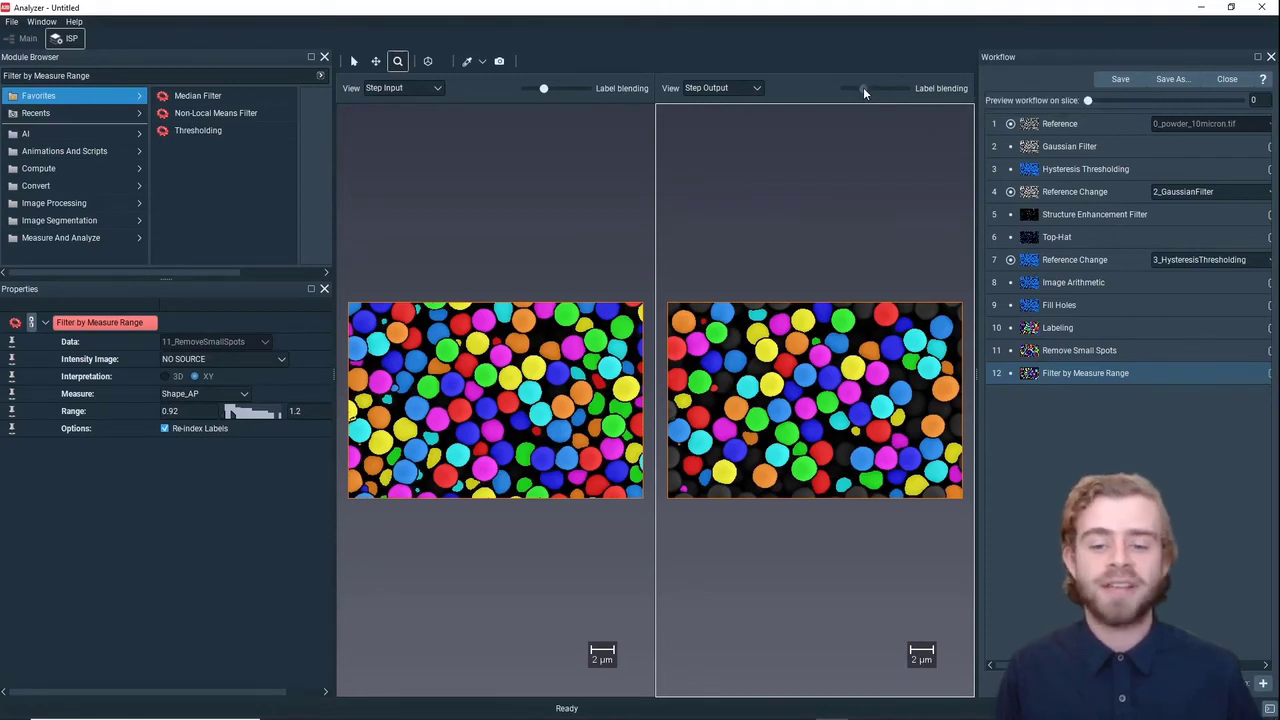
Blend the output labels more with the image, then save the workflow as recipe (.hxisp).
left_click_drag(867, 90, 880, 88)
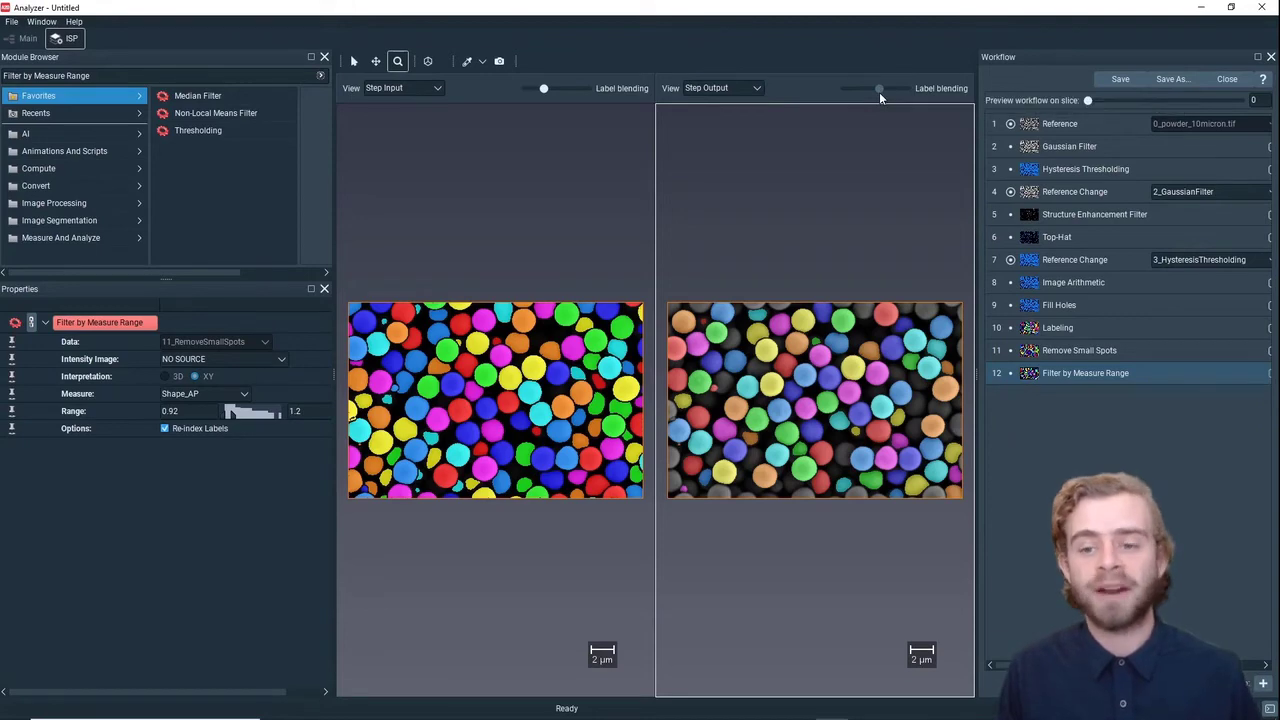
left_click_drag(879, 89, 885, 88)
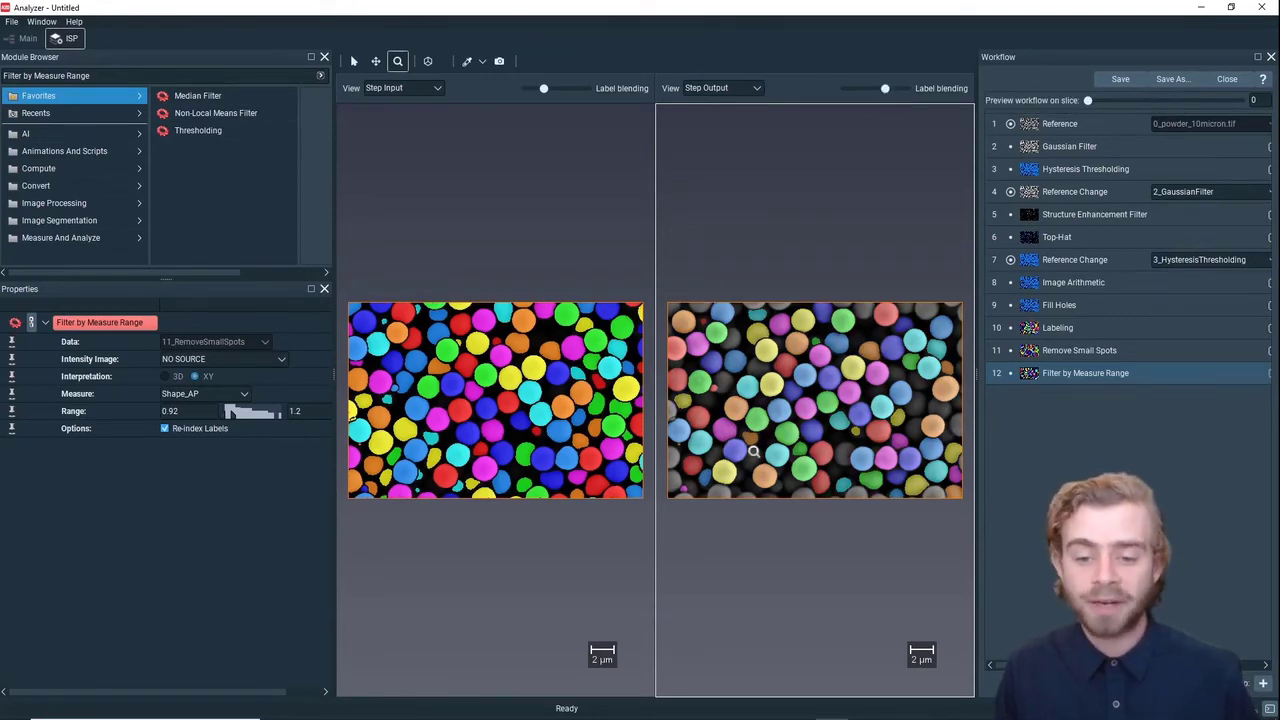
scroll(754, 452, "up", 3)
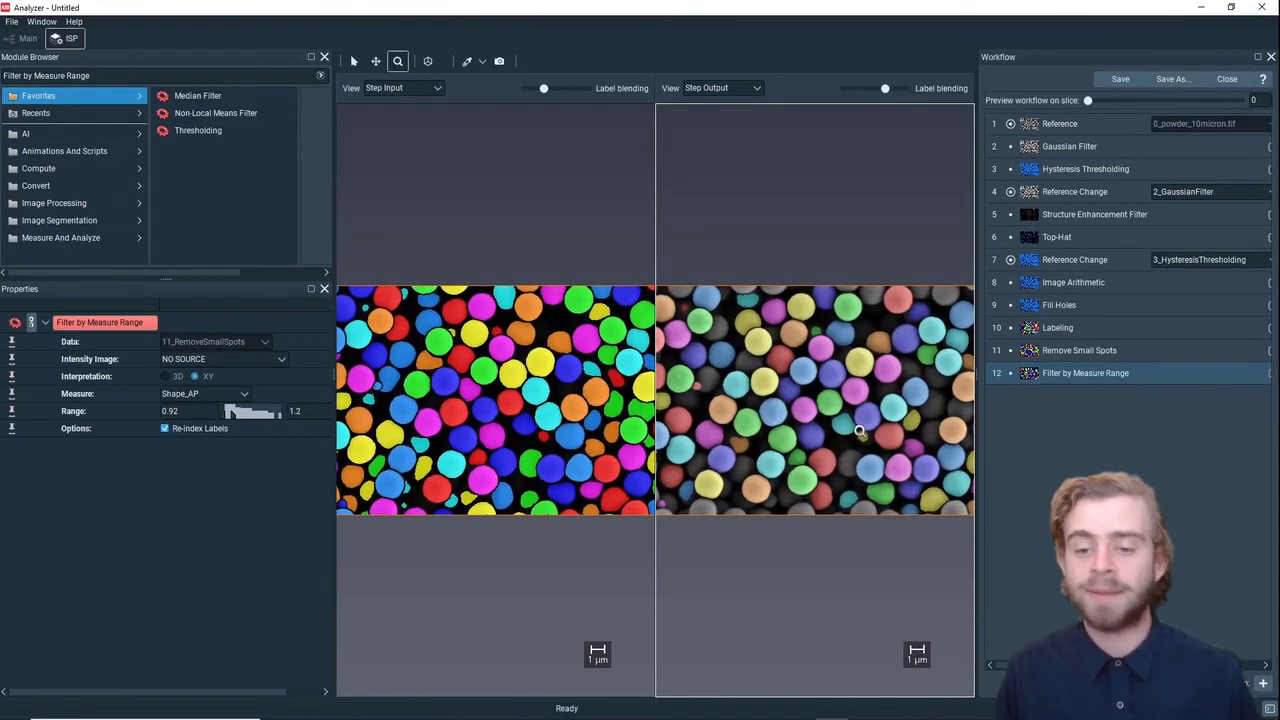
scroll(859, 430, "down", 3)
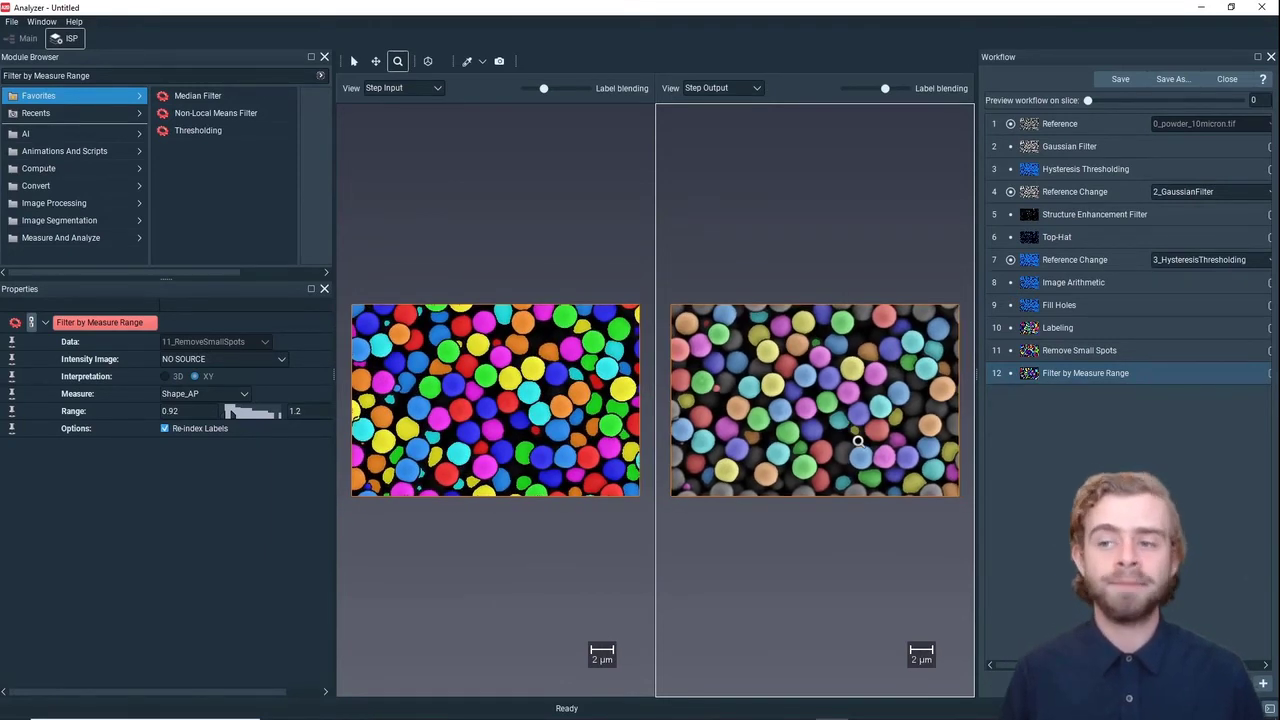
left_click(1122, 79)
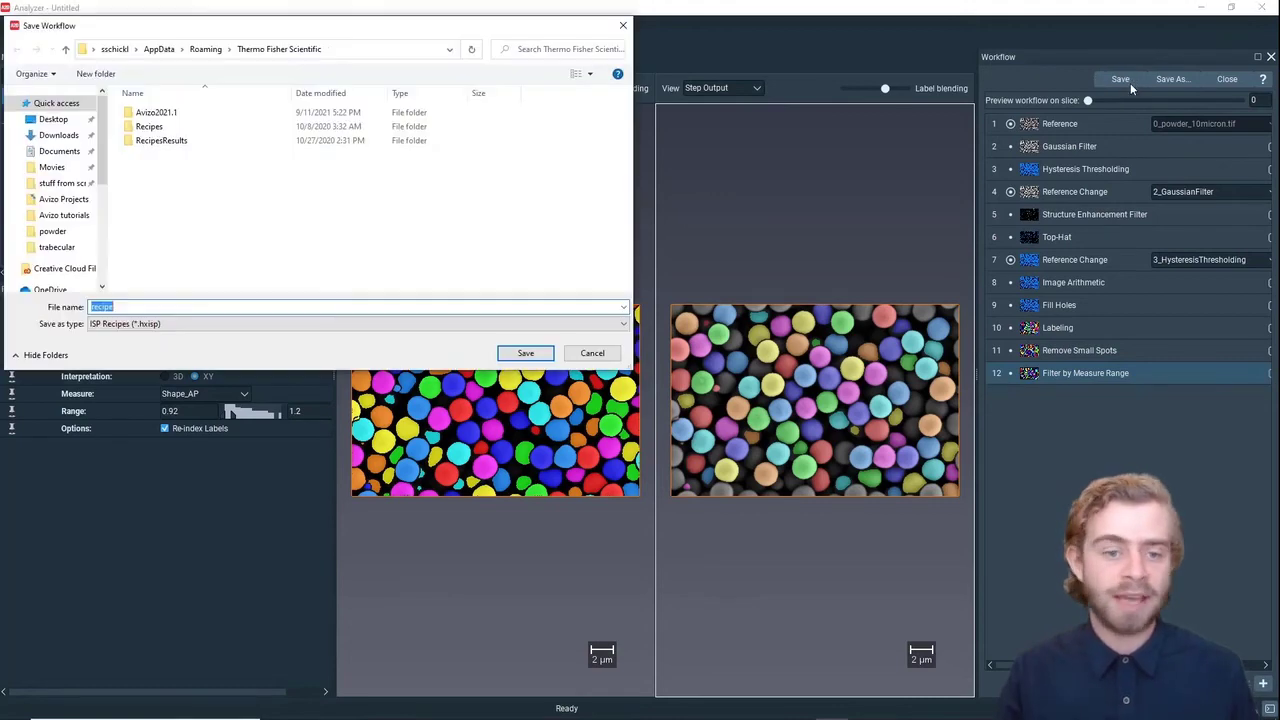
left_click(526, 353)
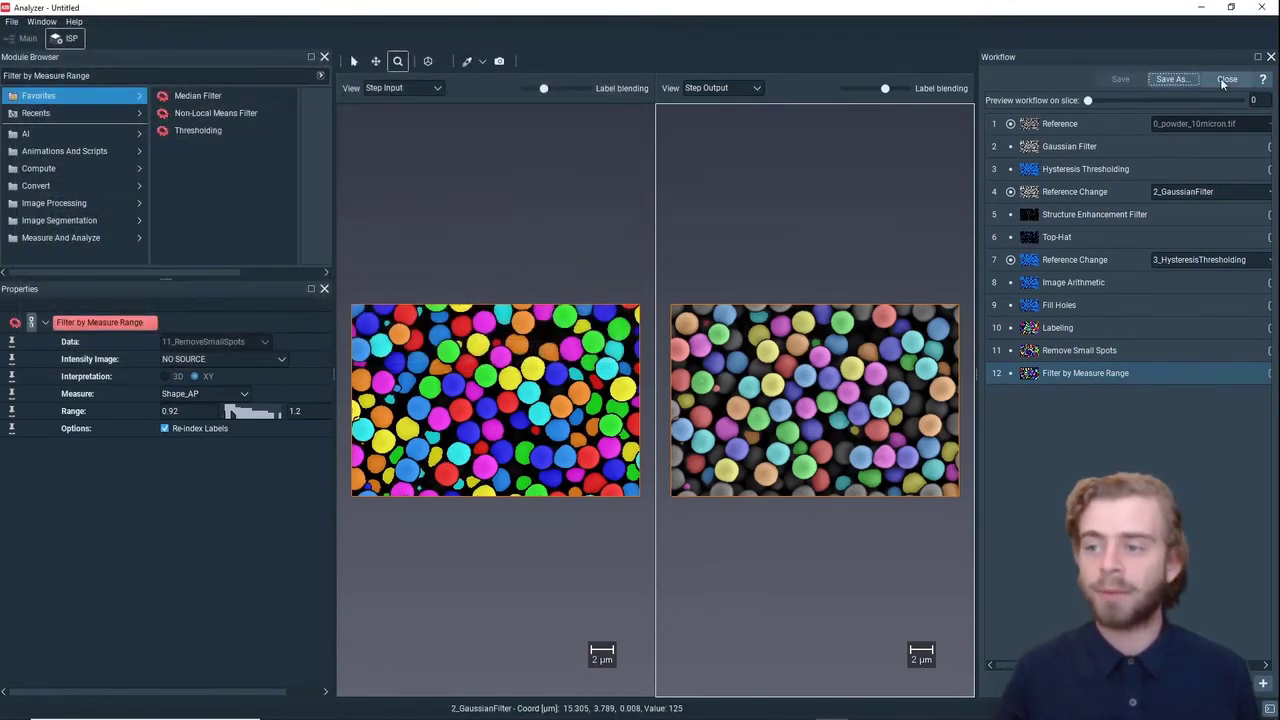
Close the workflow editor, apply recipe.hxisp to the powder image, and use the labels256 colormap.
left_click(1224, 79)
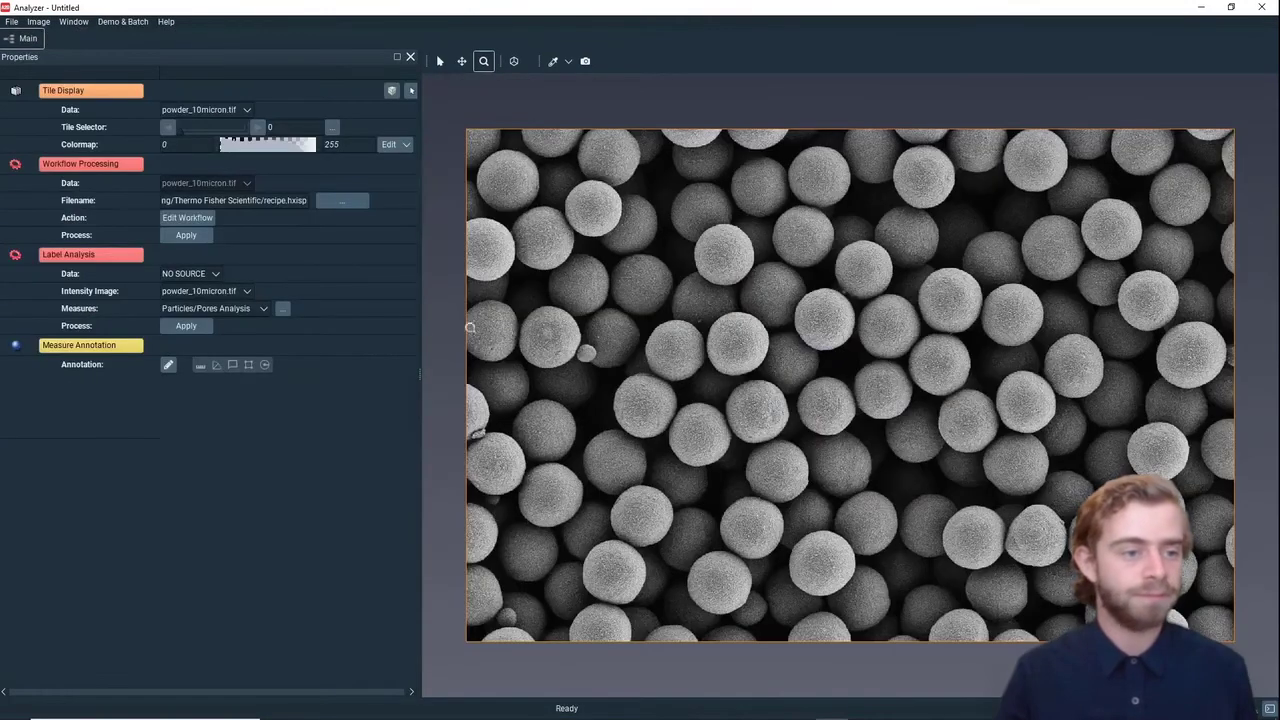
left_click(200, 239)
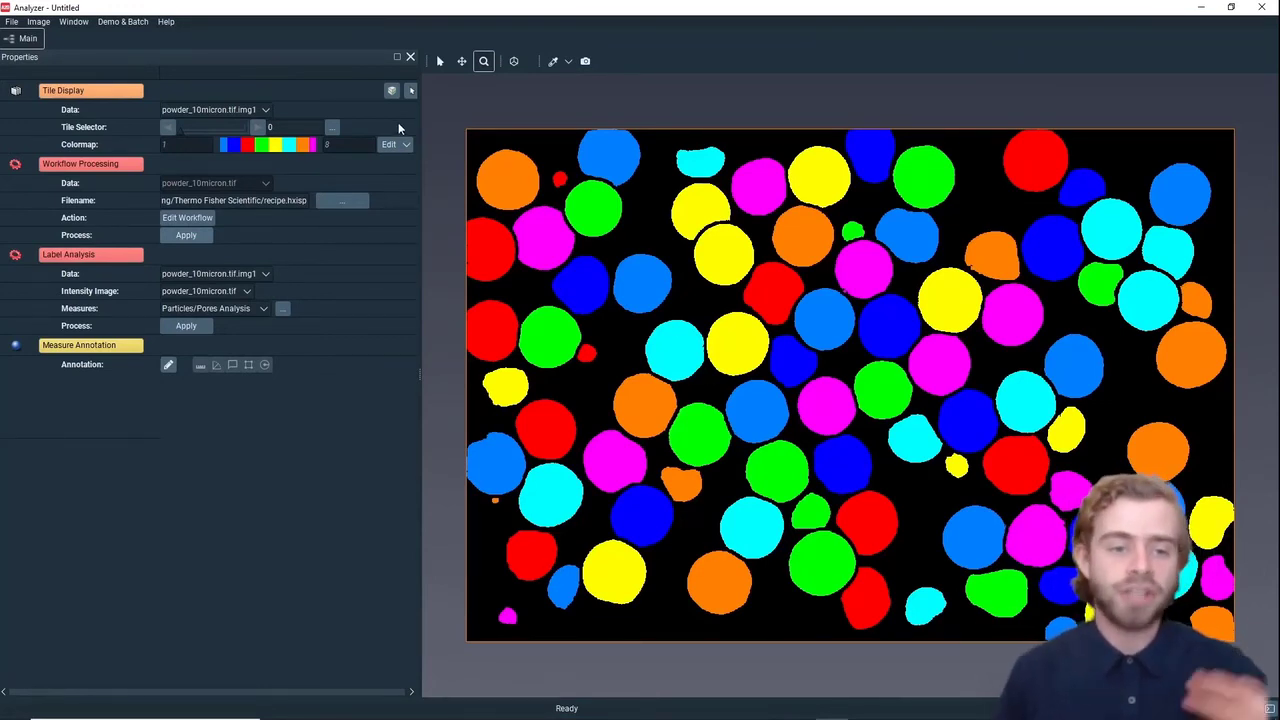
left_click(394, 144)
left_click(425, 395)
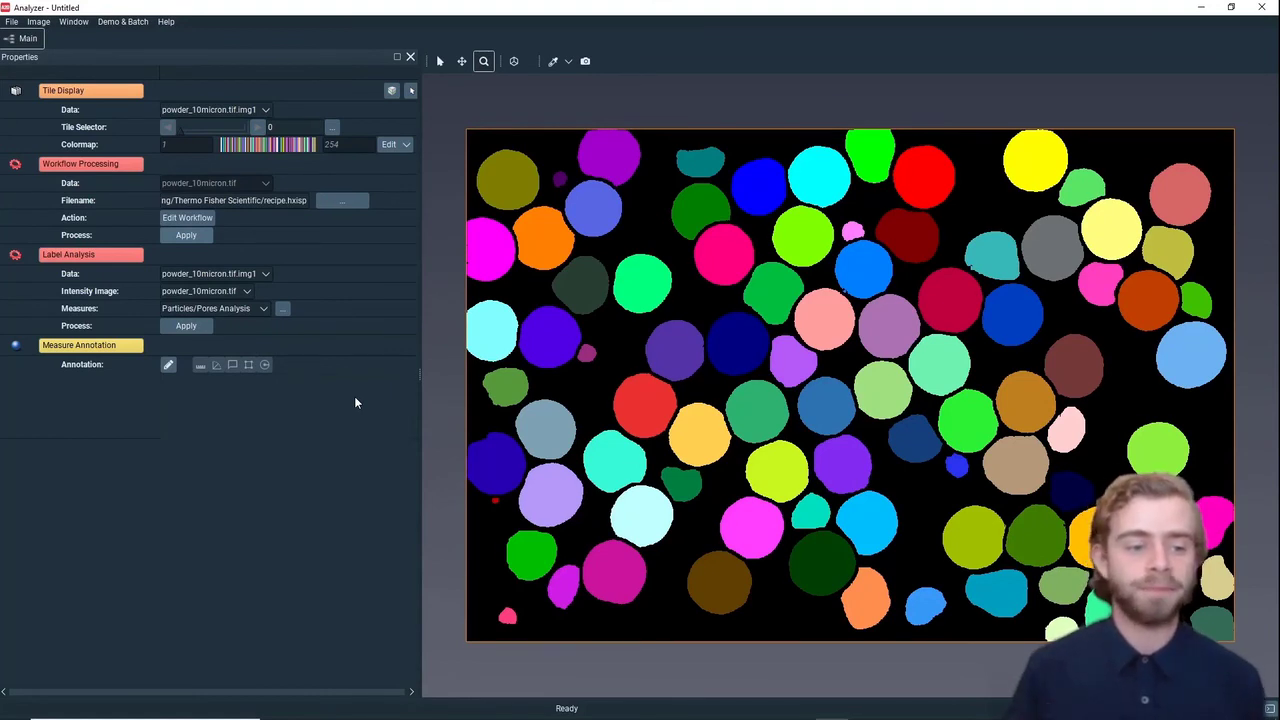
Run Label Analysis with Particles/Pores Analysis measures and check the perimeter values in the table.
left_click(214, 312)
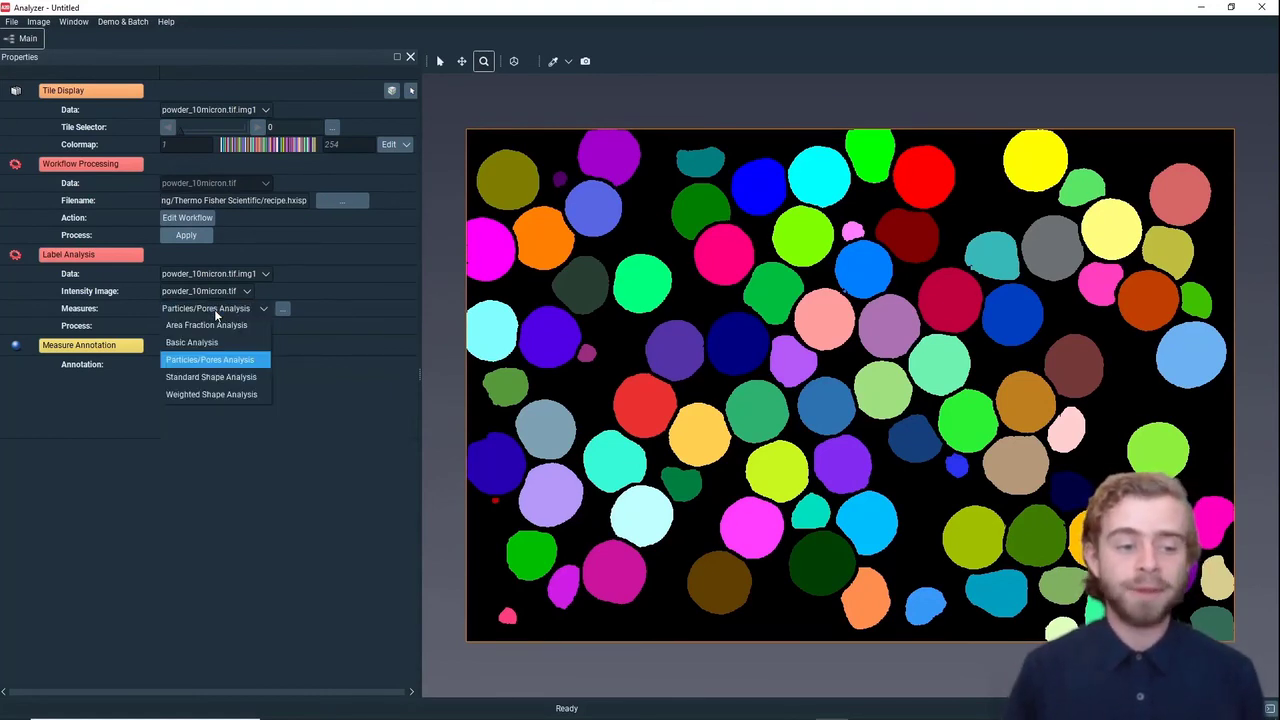
left_click(214, 312)
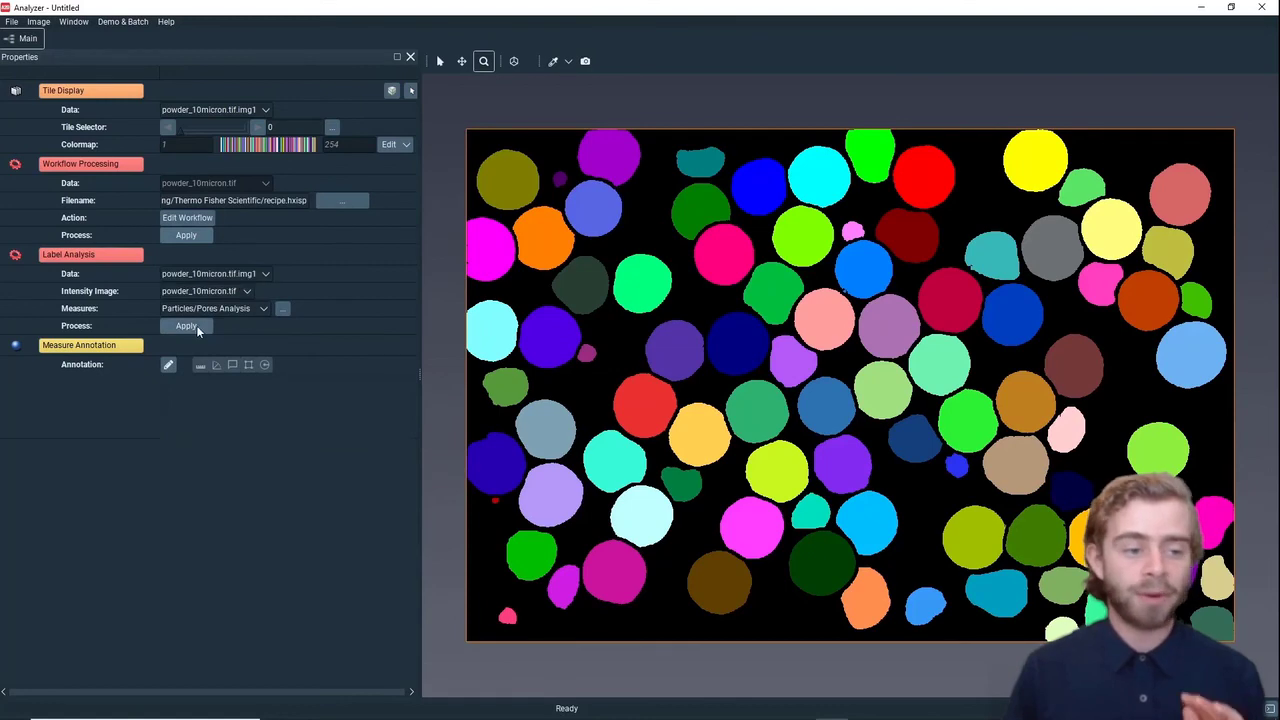
left_click(199, 326)
left_click(1070, 315)
left_click(1086, 262)
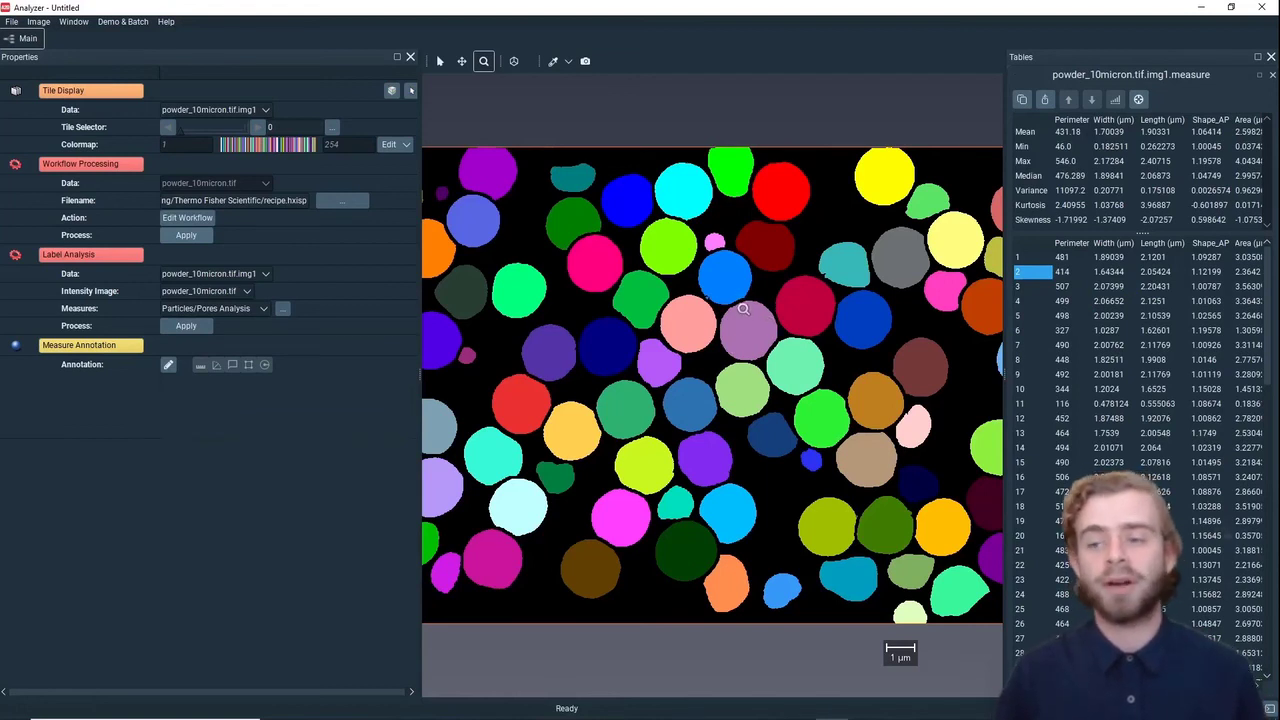
Open the Histogram panel with the .img1.measure table as its input.
left_click(75, 21)
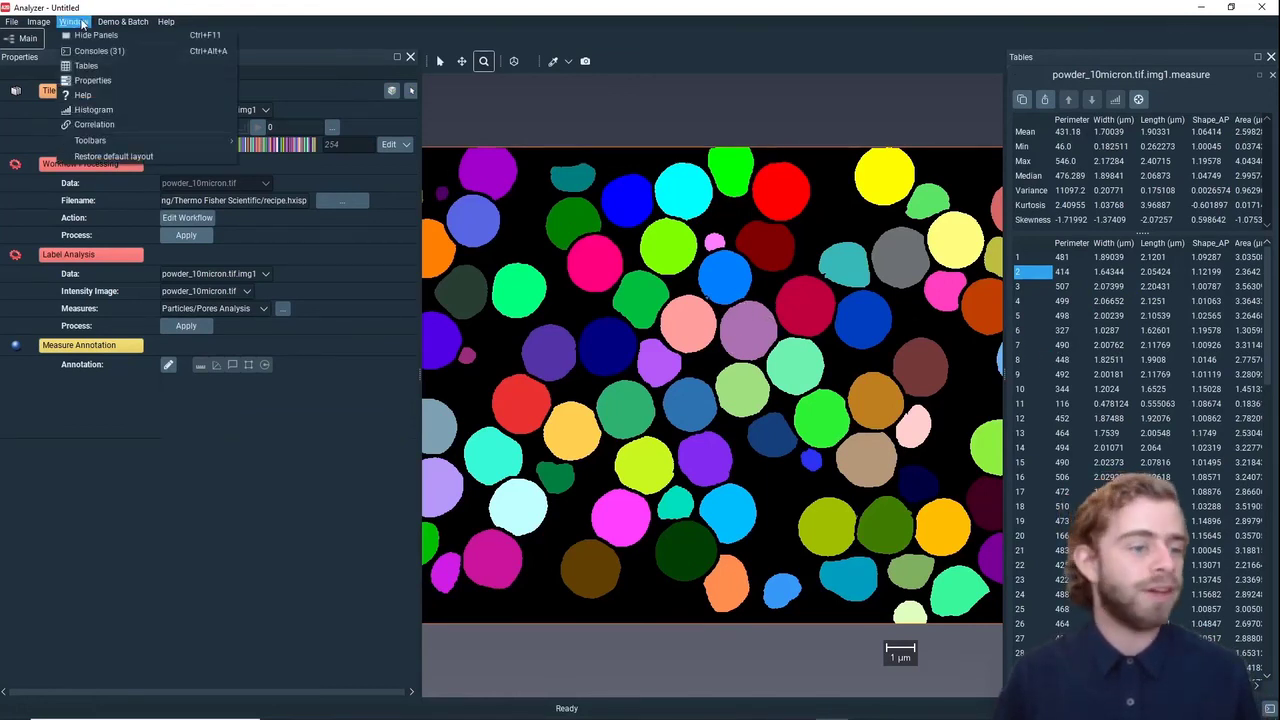
left_click(95, 110)
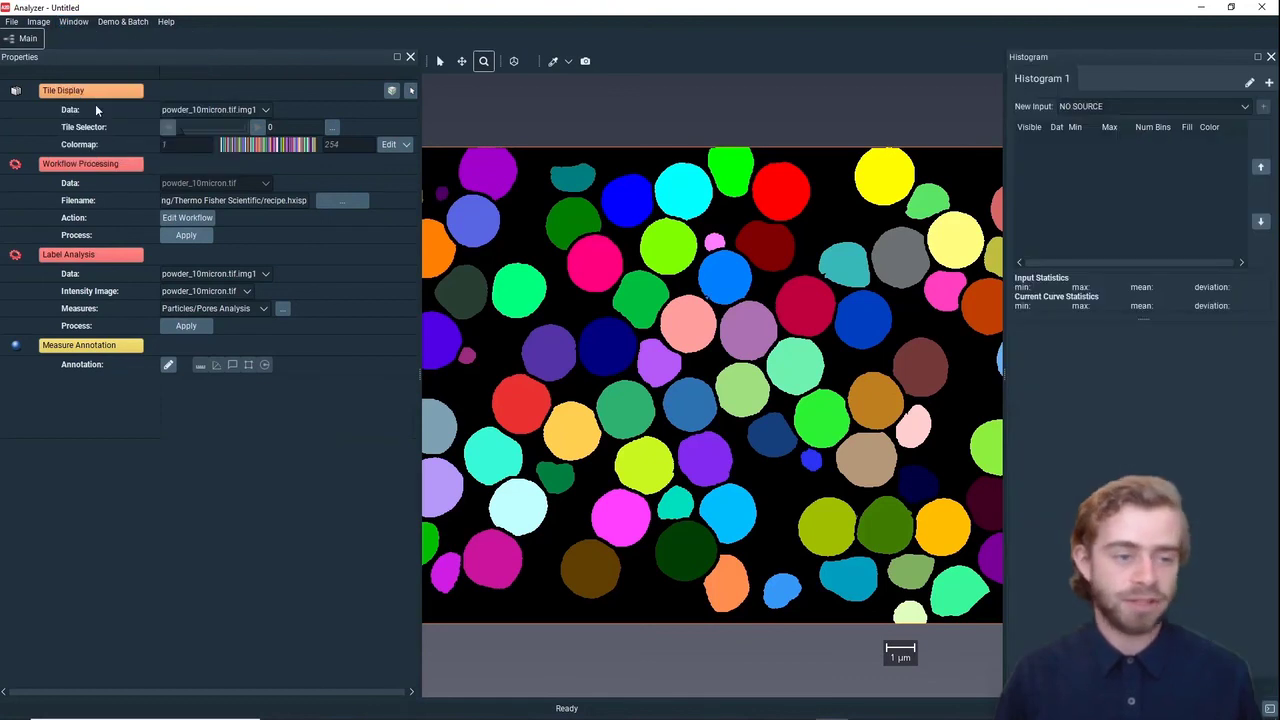
left_click(1221, 104)
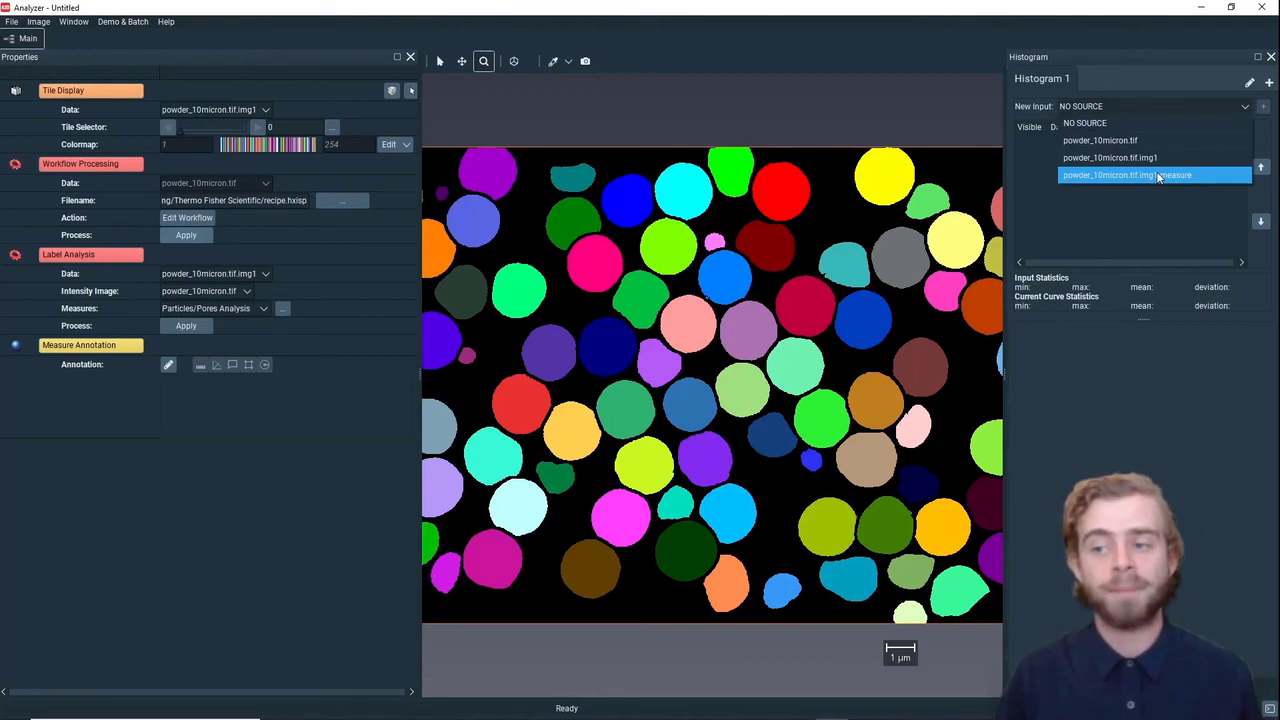
left_click(1158, 176)
Plot EqDiameter in the histogram, keeping the bars filled.
left_click(1211, 104)
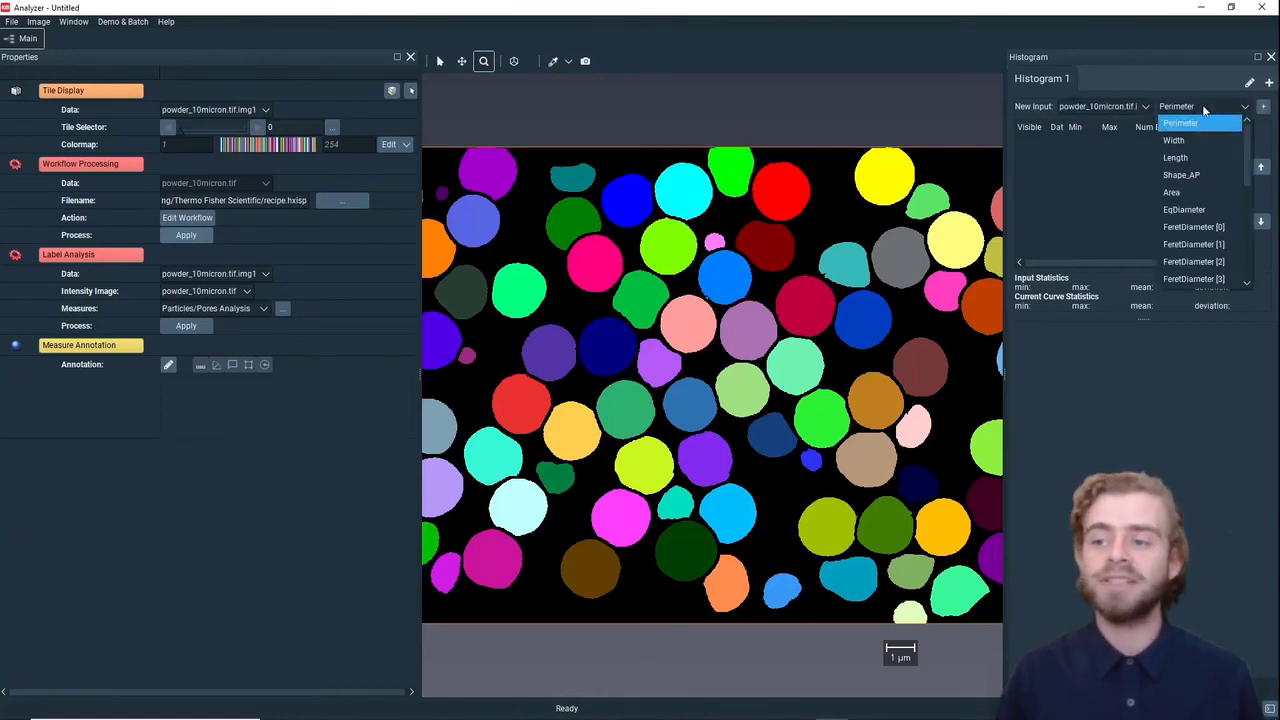
left_click(1184, 208)
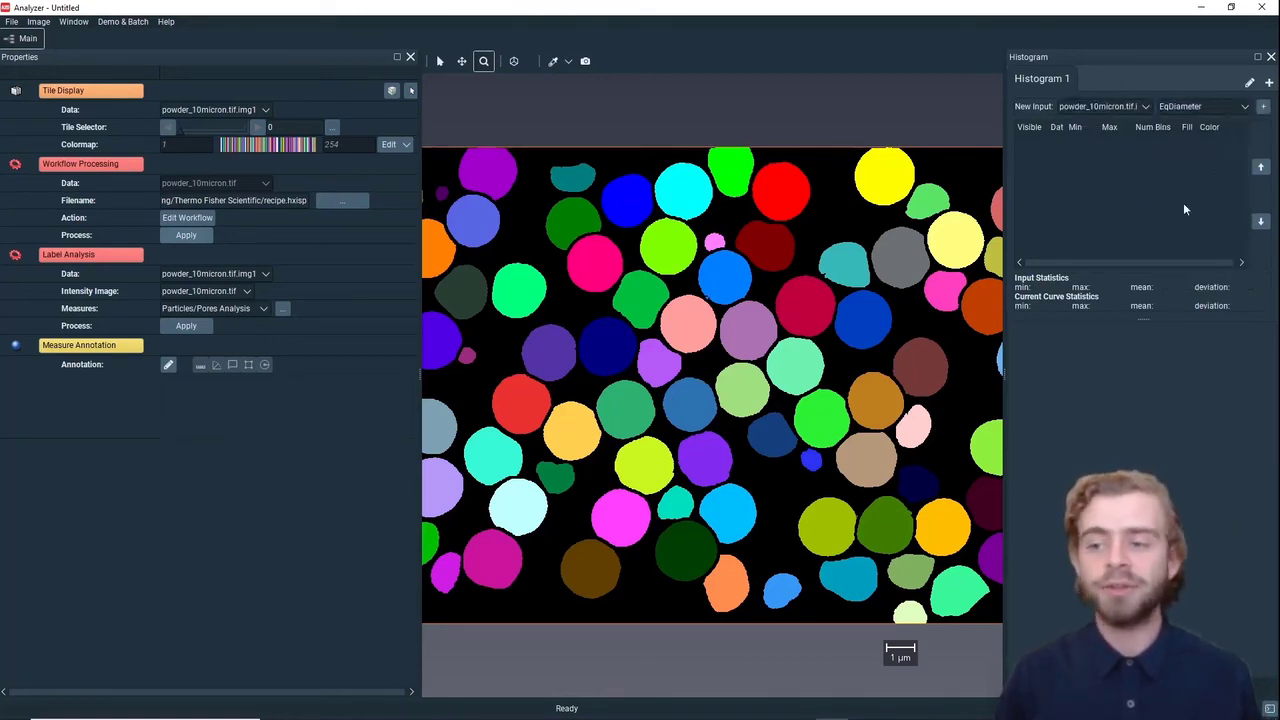
left_click(1262, 107)
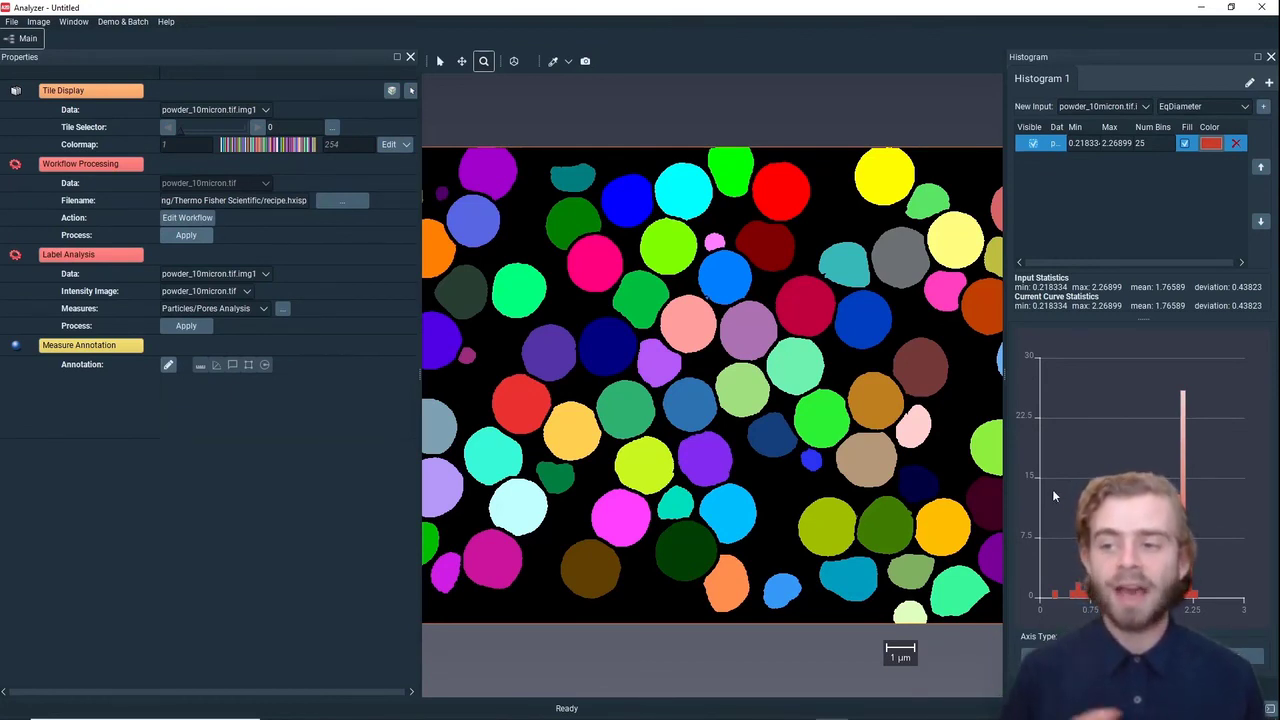
left_click(1185, 144)
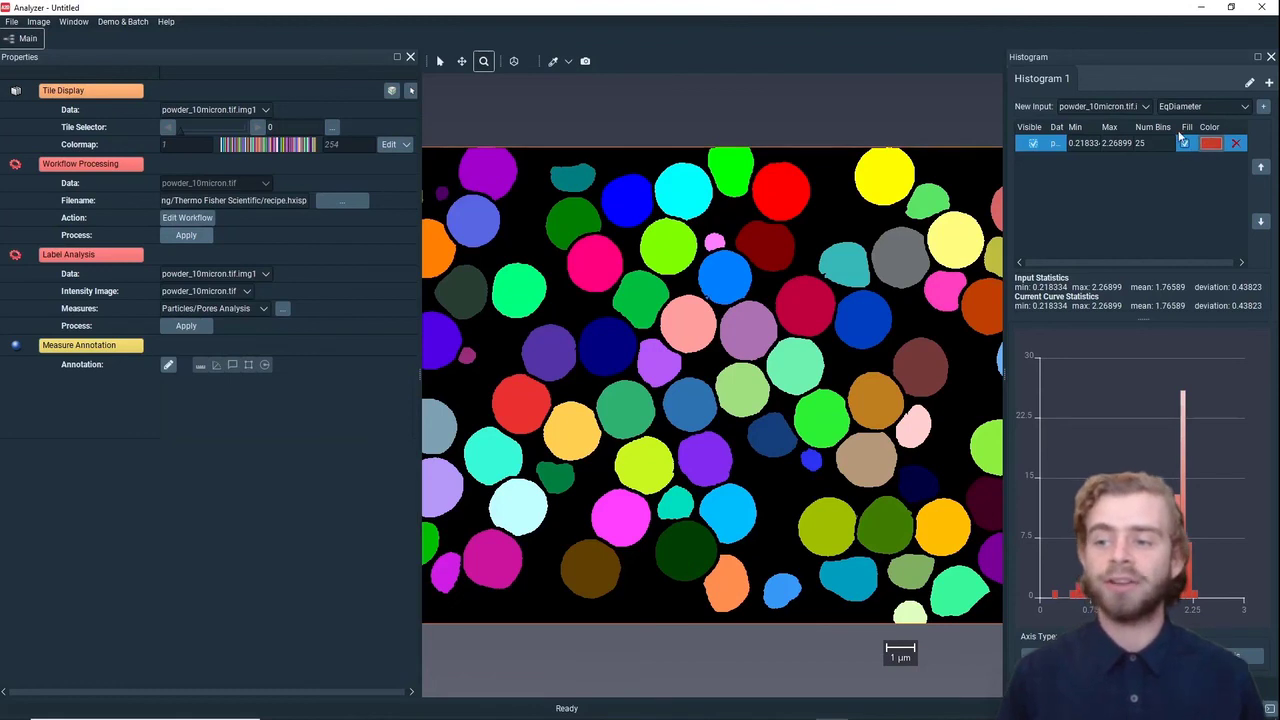
left_click(1185, 144)
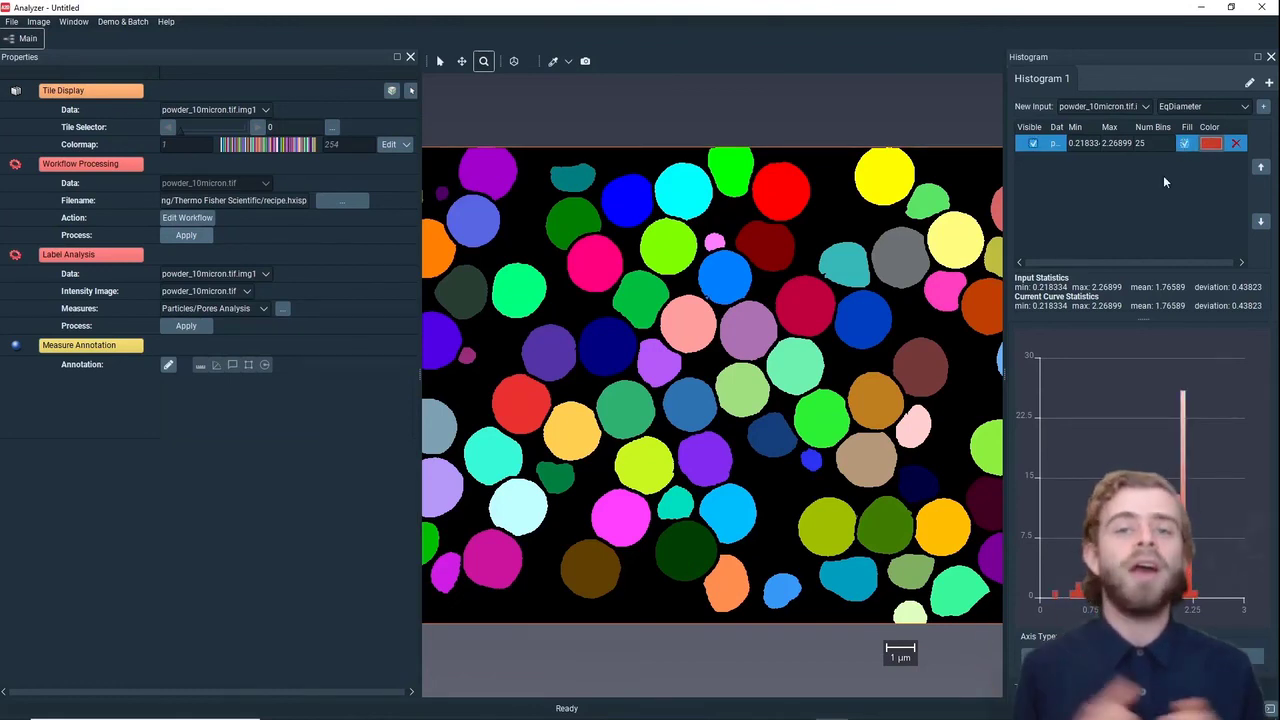